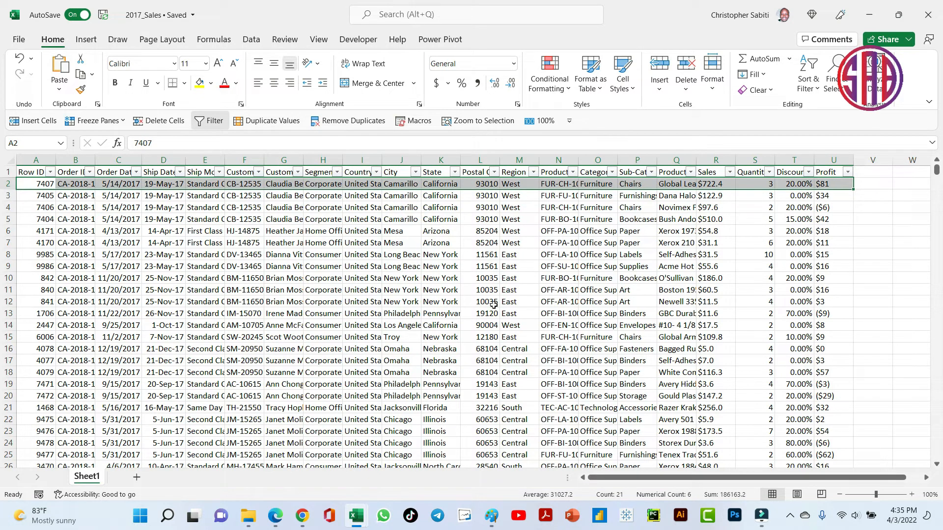
- Examine the Order Date and Ship Date columns of the 2017_Sales sheet from the first records down to the last row
{"action": "left_click", "coordinate": [427, 291]}
{"action": "left_click", "coordinate": [132, 255]}
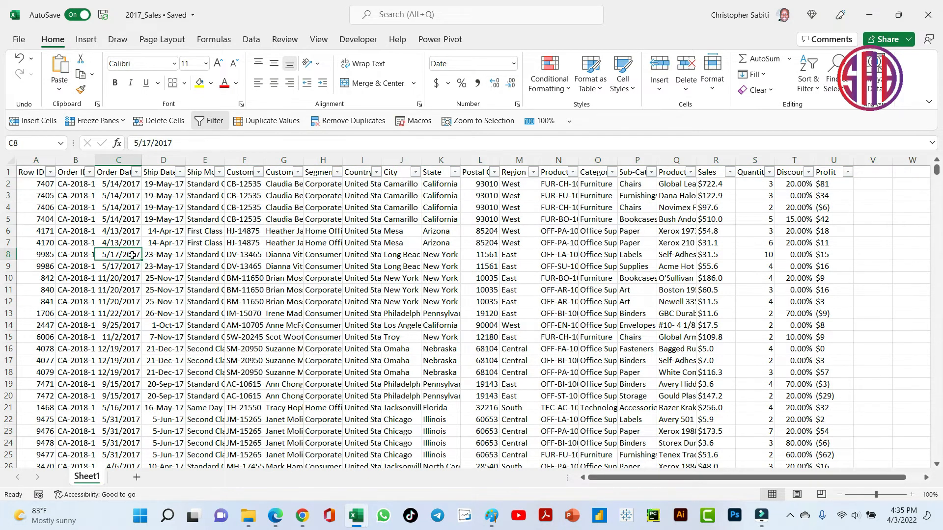
{"action": "key", "text": "ctrl+Down"}
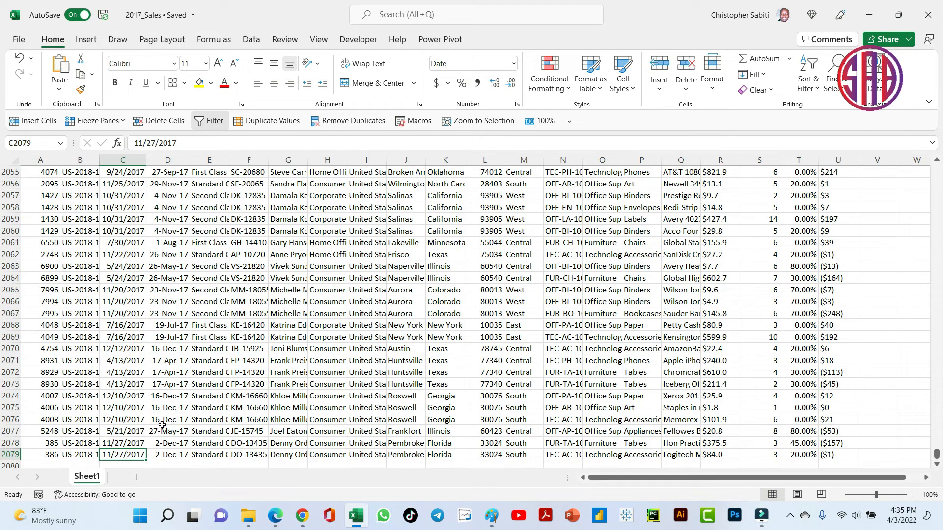
{"action": "scroll", "coordinate": [180, 330], "scroll_direction": "up", "scroll_amount": 12}
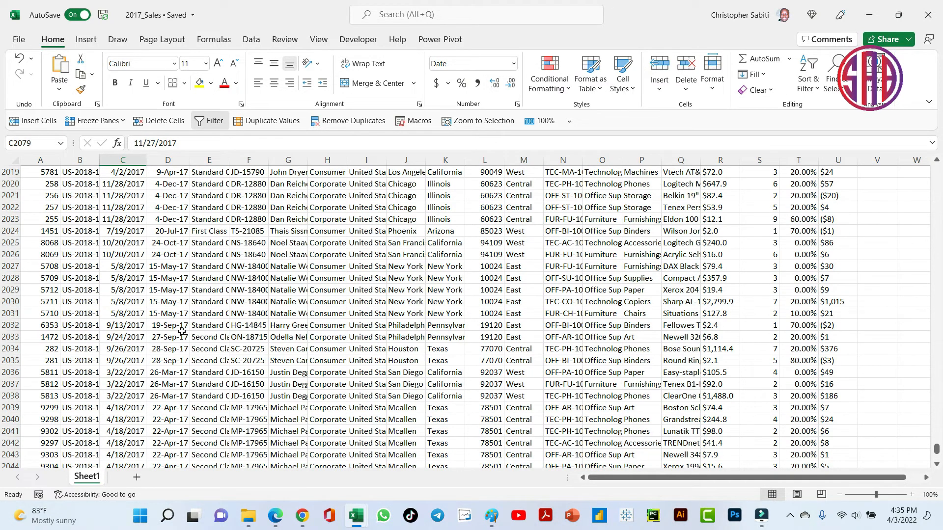
{"action": "key", "text": "ctrl+Up"}
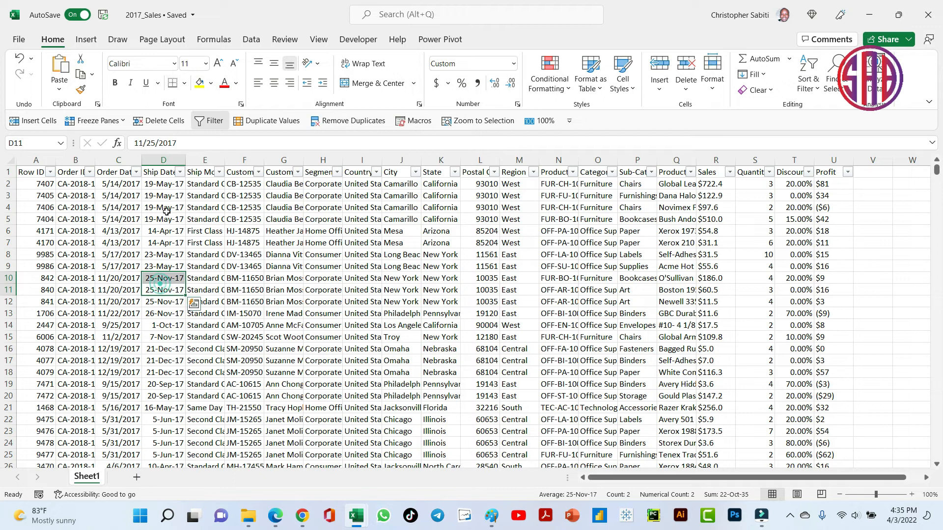
{"action": "left_click_drag", "start_coordinate": [43, 184], "coordinate": [679, 399]}
{"action": "left_click", "coordinate": [162, 196]}
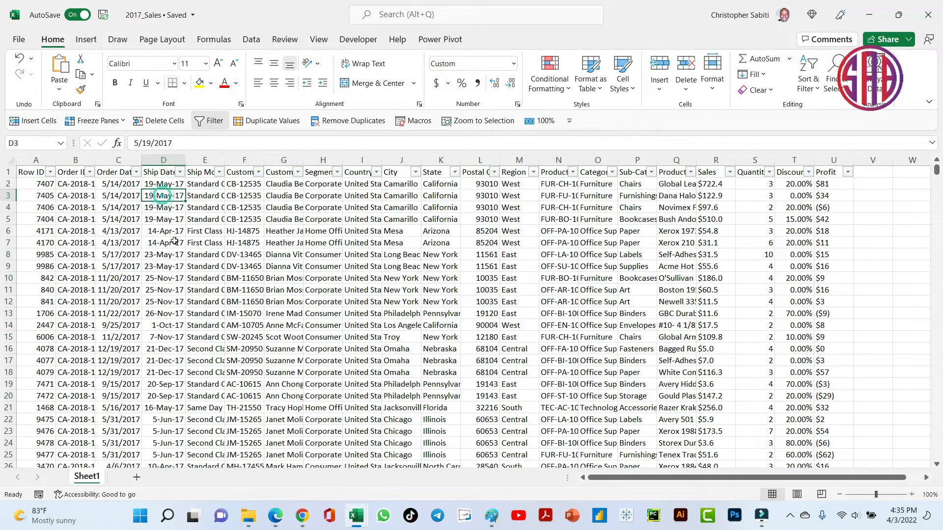
{"action": "key", "text": "ctrl+Down"}
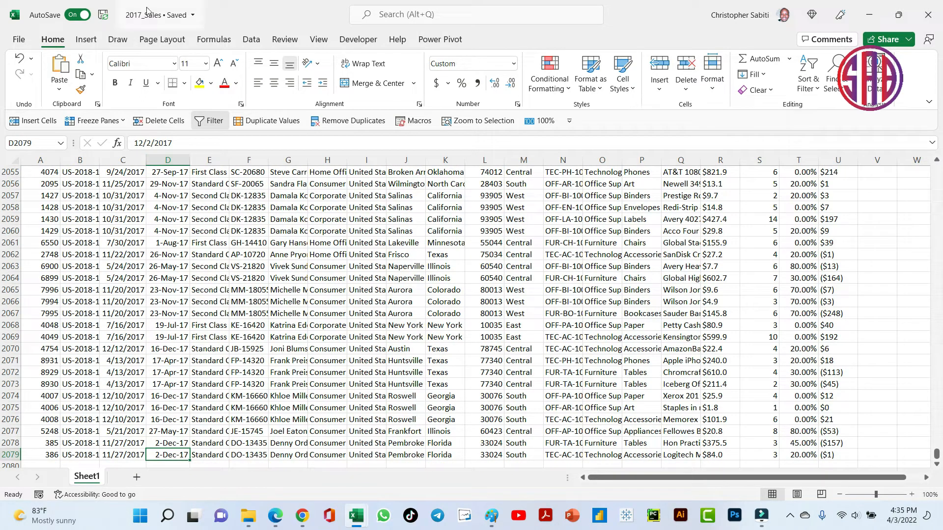
{"action": "left_click", "coordinate": [249, 280]}
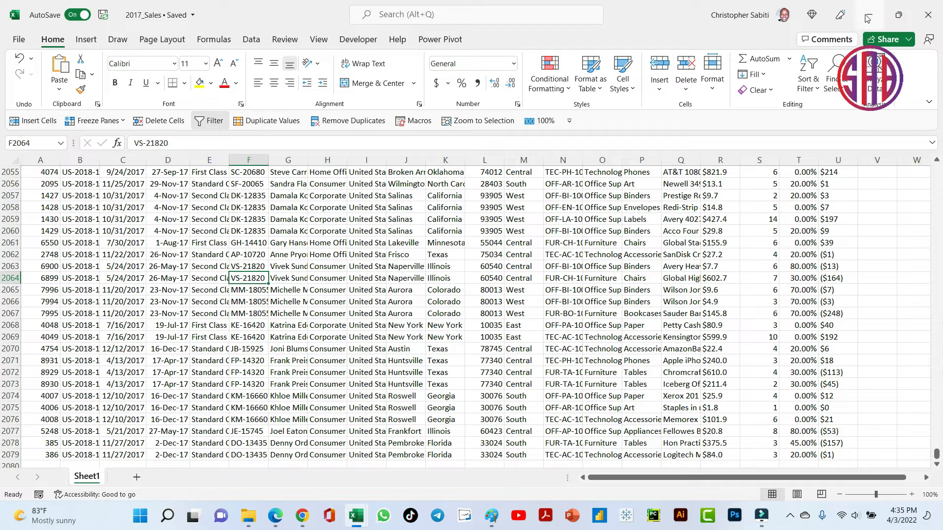
- Close the 2017_Sales workbook and add a new worksheet named Session to Book1
{"action": "left_click", "coordinate": [927, 16]}
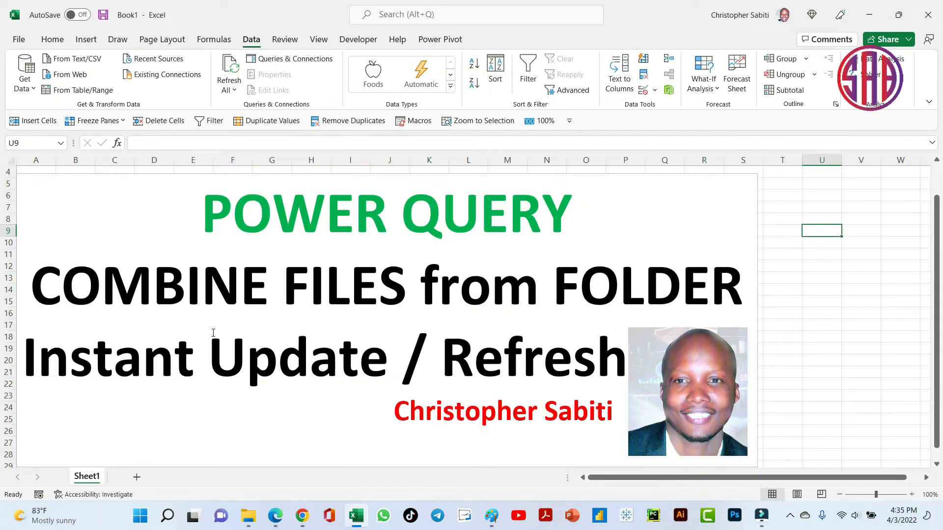
{"action": "left_click", "coordinate": [138, 482]}
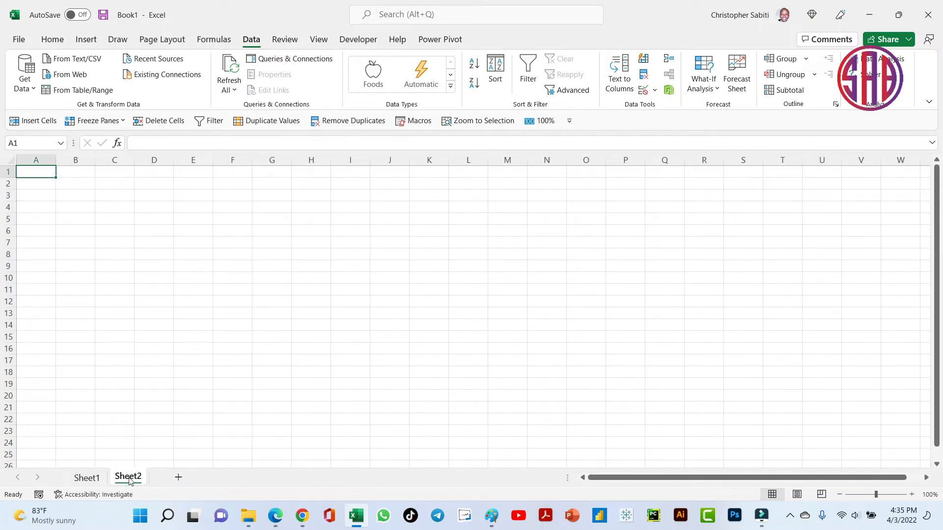
{"action": "double_click", "coordinate": [127, 477]}
{"action": "type", "text": "Session"}
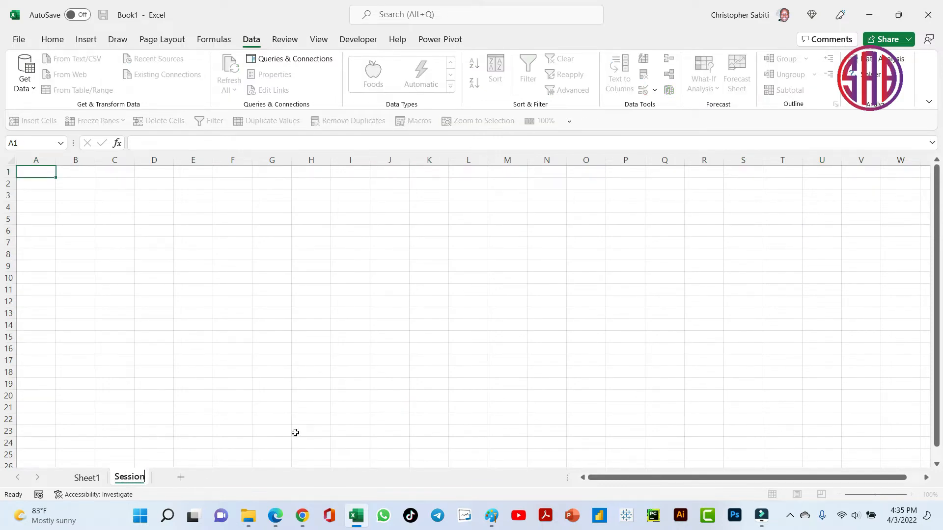
{"action": "key", "text": "Return"}
{"action": "left_click", "coordinate": [8, 301]}
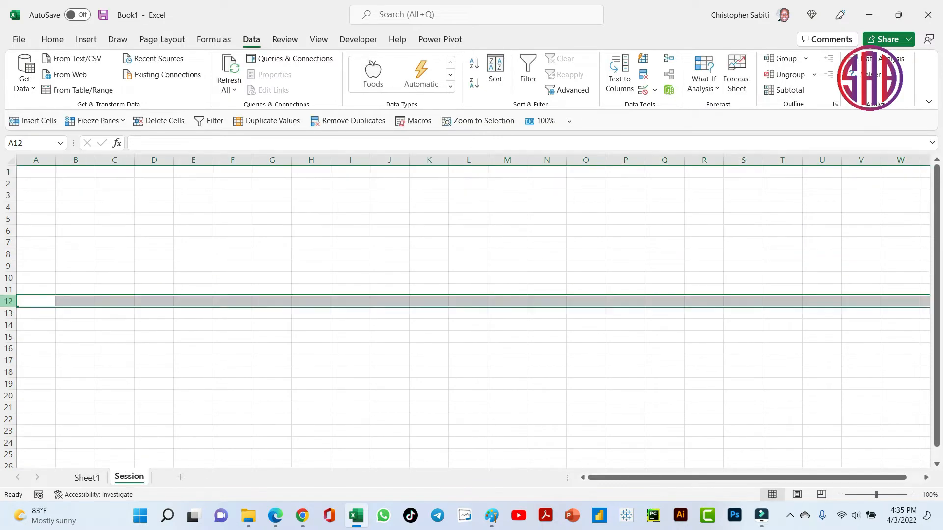
{"action": "left_click", "coordinate": [86, 286]}
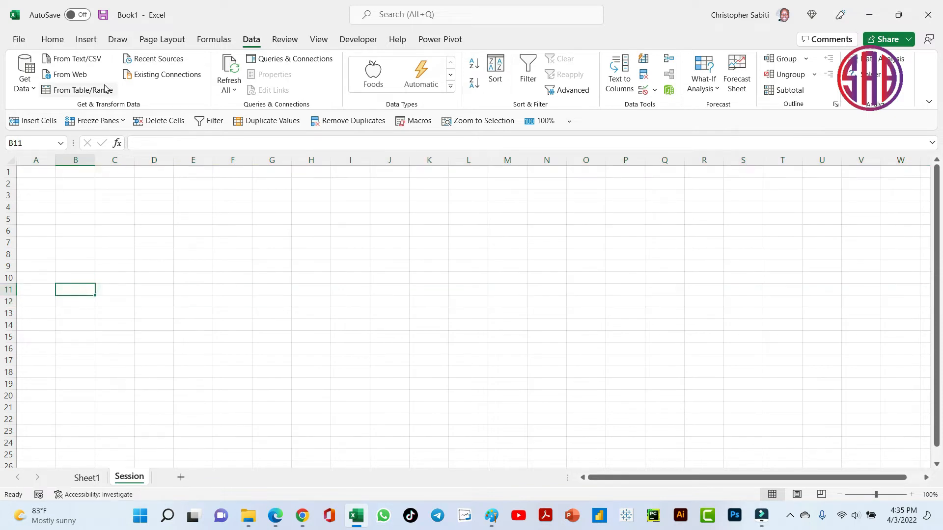
- Check which Excel Add-ins are available and enabled through the Excel Options, and close the list without changes
{"action": "left_click", "coordinate": [52, 40]}
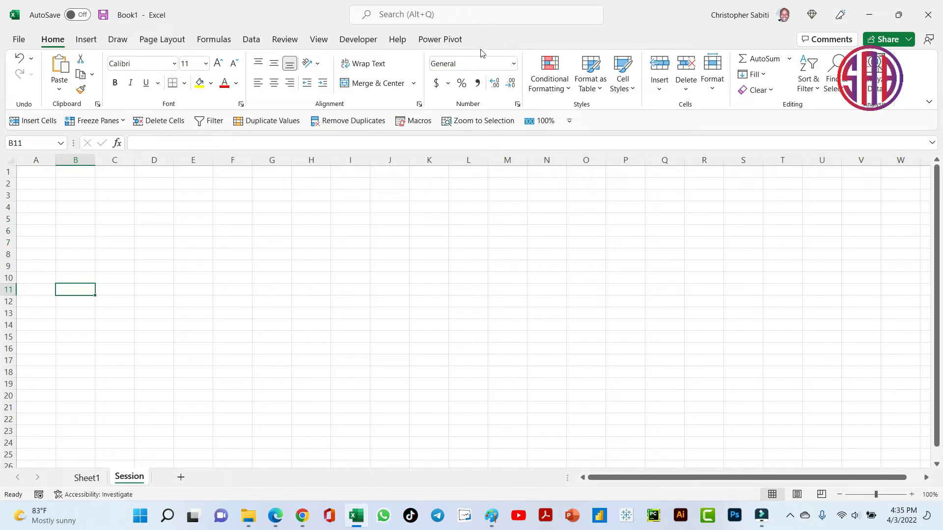
{"action": "left_click", "coordinate": [20, 37]}
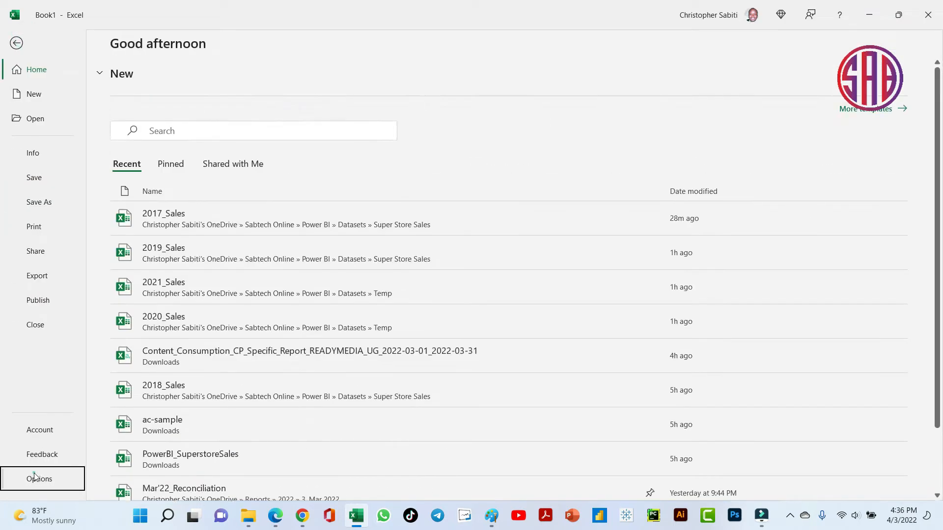
{"action": "key", "text": "Escape"}
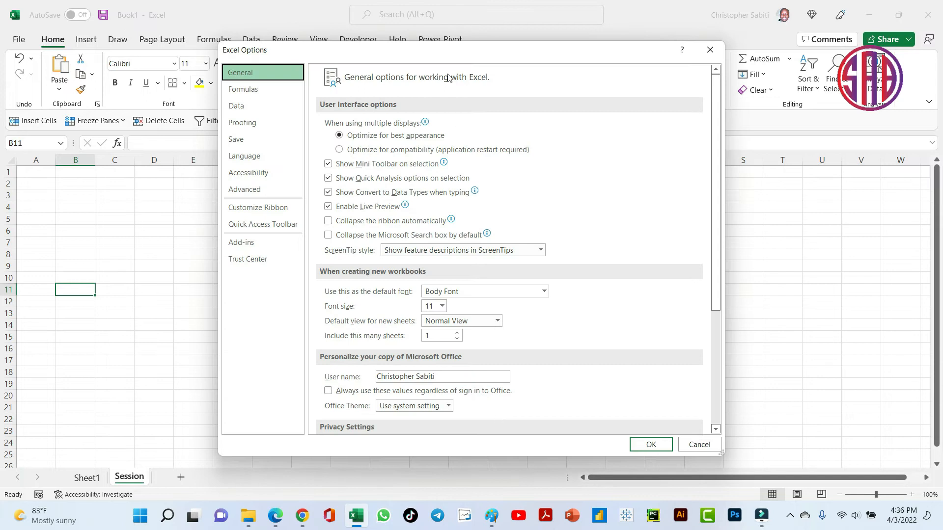
{"action": "left_click", "coordinate": [247, 245]}
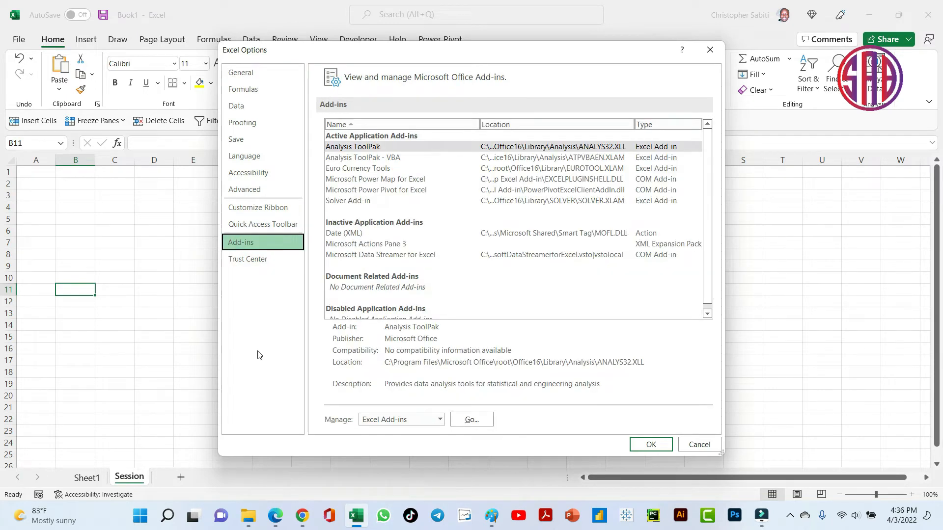
{"action": "left_click", "coordinate": [400, 421]}
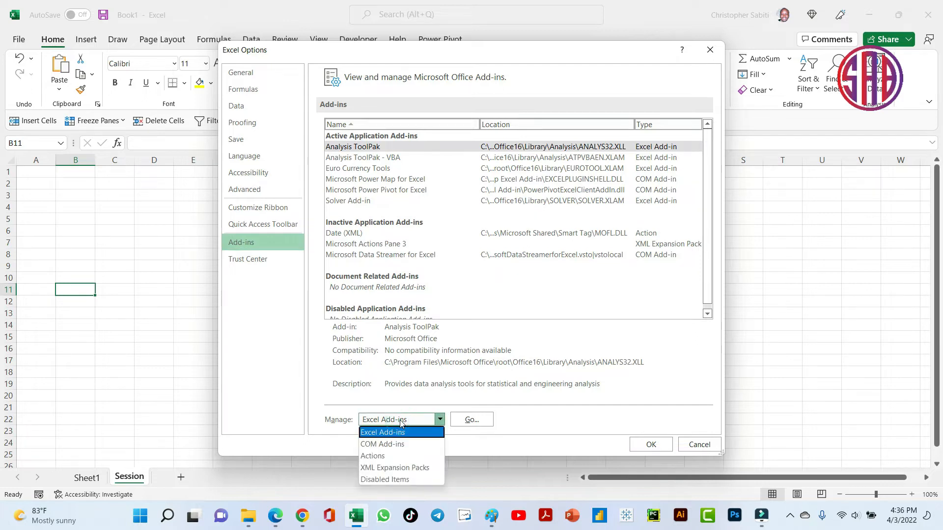
{"action": "left_click", "coordinate": [400, 420]}
{"action": "left_click", "coordinate": [471, 420]}
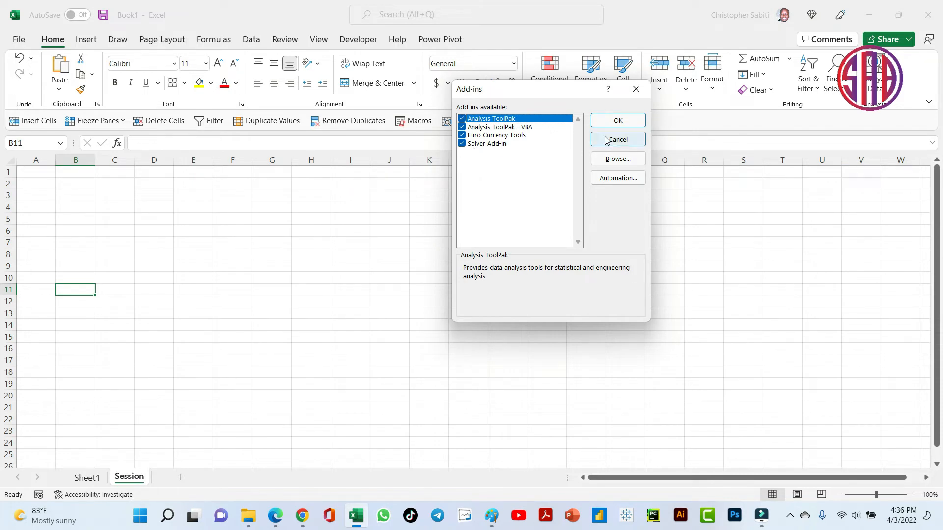
{"action": "left_click", "coordinate": [635, 89]}
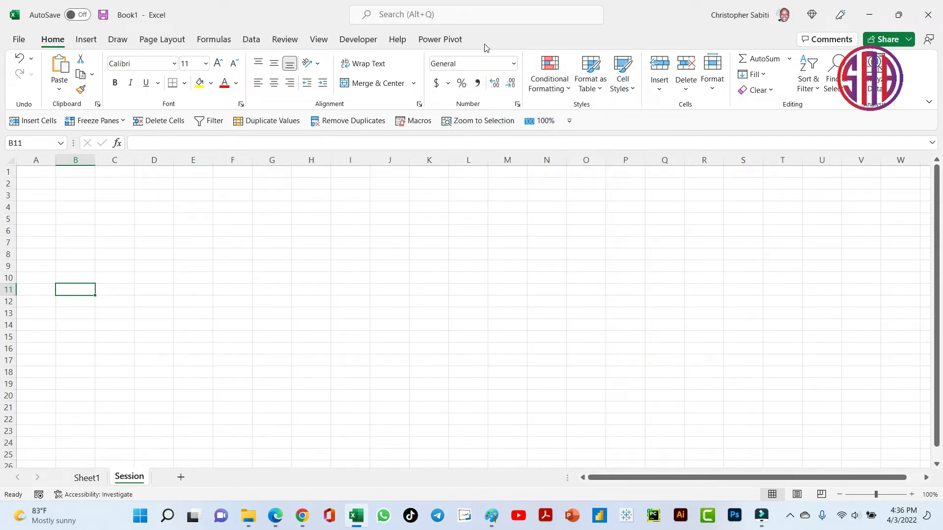
{"action": "left_click", "coordinate": [256, 305]}
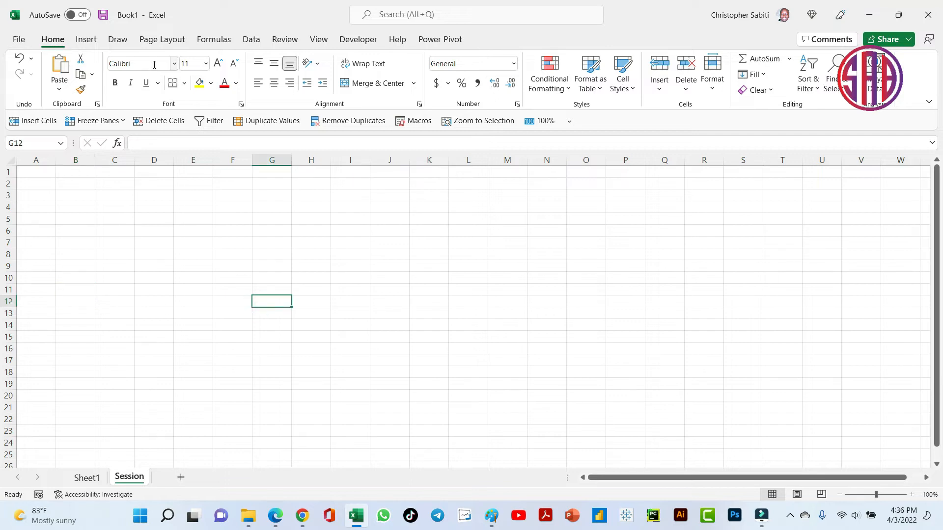
- Get data from a folder, choosing the Super Store Sales folder inside Power BI > Datasets as the source
{"action": "left_click", "coordinate": [257, 42]}
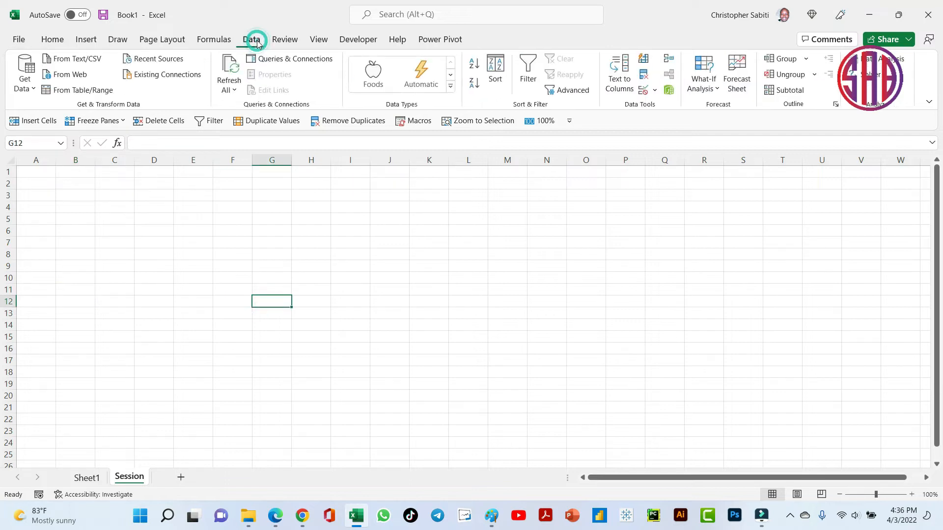
{"action": "left_click", "coordinate": [24, 78]}
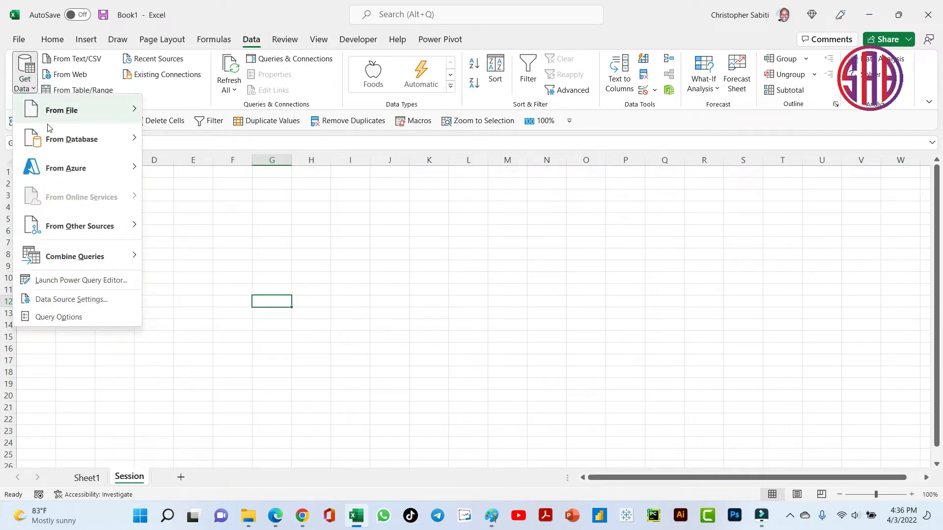
{"action": "mouse_move", "coordinate": [59, 118]}
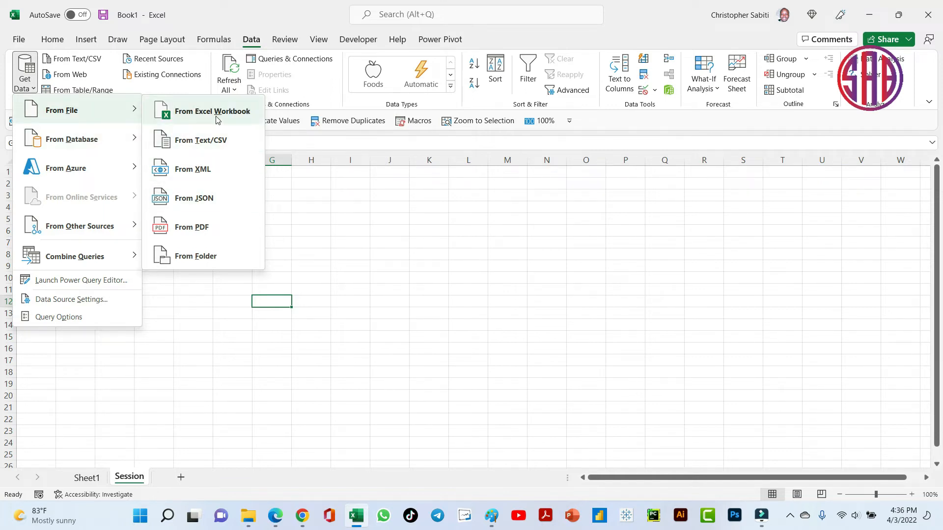
{"action": "left_click", "coordinate": [198, 257]}
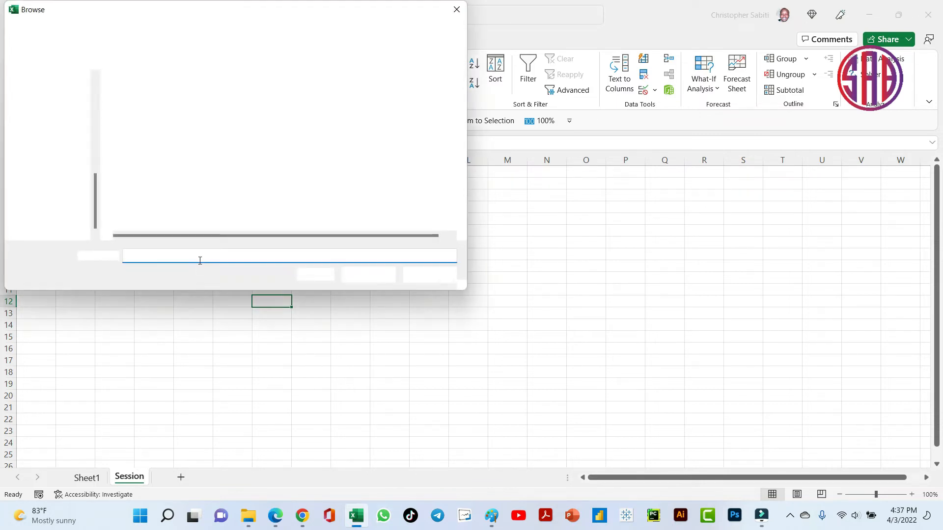
{"action": "left_click_drag", "start_coordinate": [90, 18], "coordinate": [311, 122]}
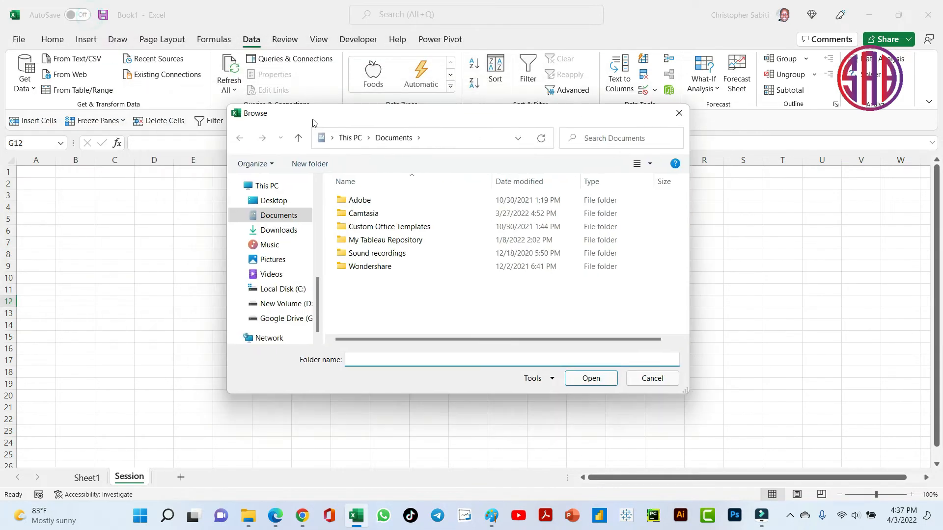
{"action": "left_click_drag", "start_coordinate": [318, 309], "coordinate": [326, 250]}
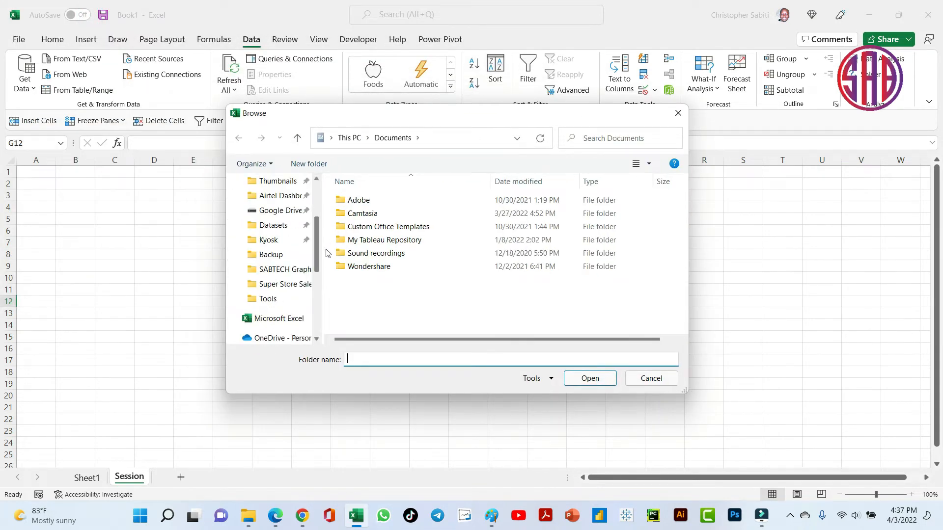
{"action": "left_click", "coordinate": [287, 288]}
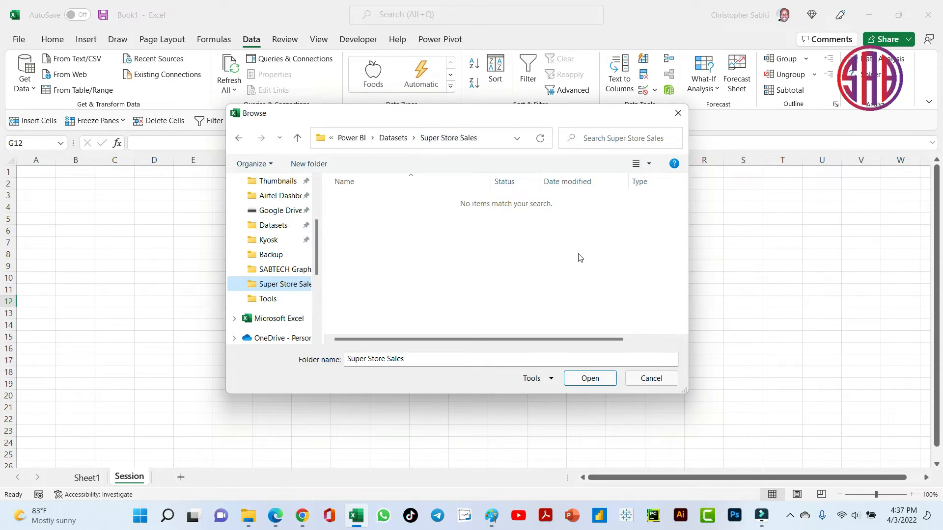
{"action": "left_click", "coordinate": [579, 381]}
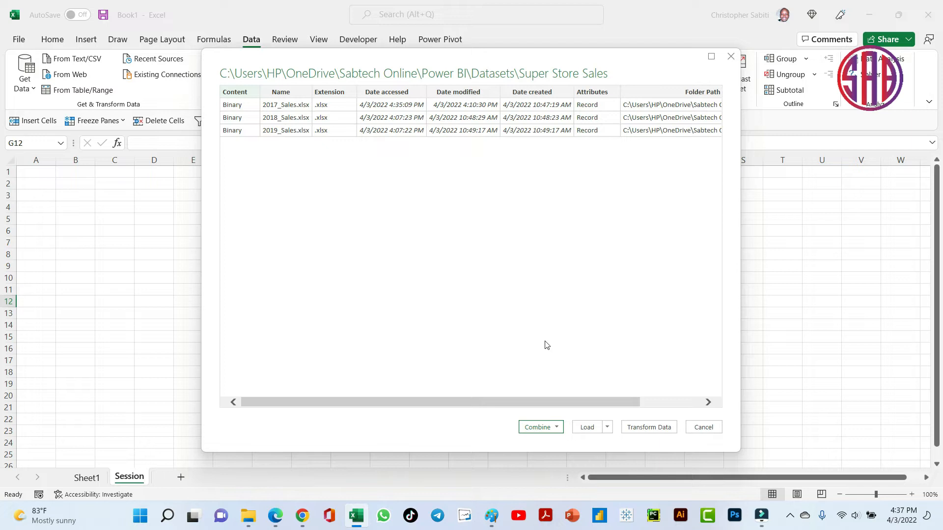
- Compare the files listed in the import preview with the contents of the Super Store Sales folder in File Explorer
{"action": "left_click_drag", "start_coordinate": [384, 60], "coordinate": [284, 69]}
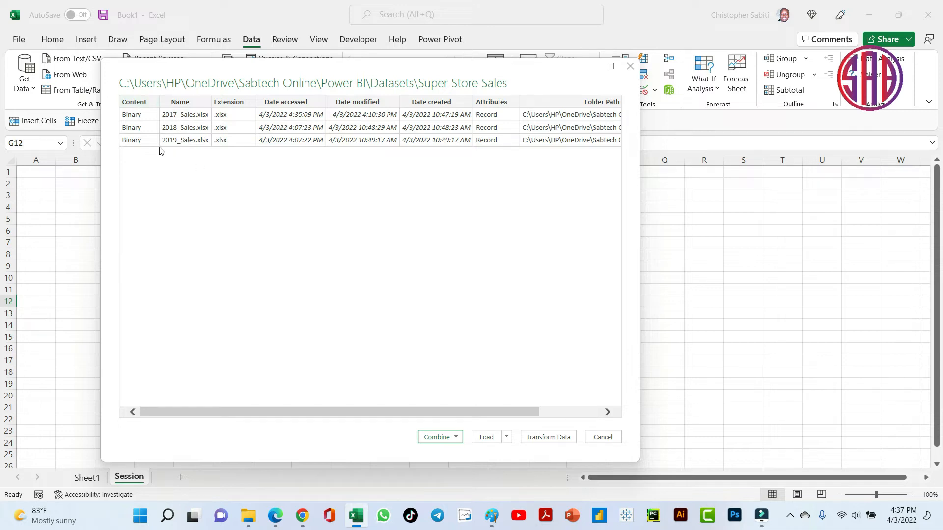
{"action": "mouse_move", "coordinate": [241, 519]}
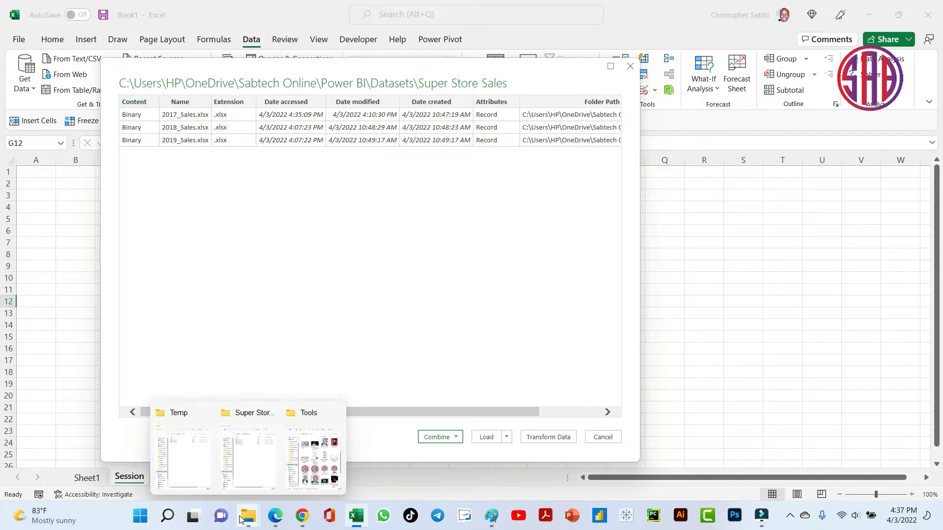
{"action": "left_click", "coordinate": [255, 474]}
{"action": "left_click_drag", "start_coordinate": [270, 204], "coordinate": [255, 141]}
{"action": "left_click_drag", "start_coordinate": [288, 49], "coordinate": [535, 56]}
{"action": "left_click", "coordinate": [268, 219]}
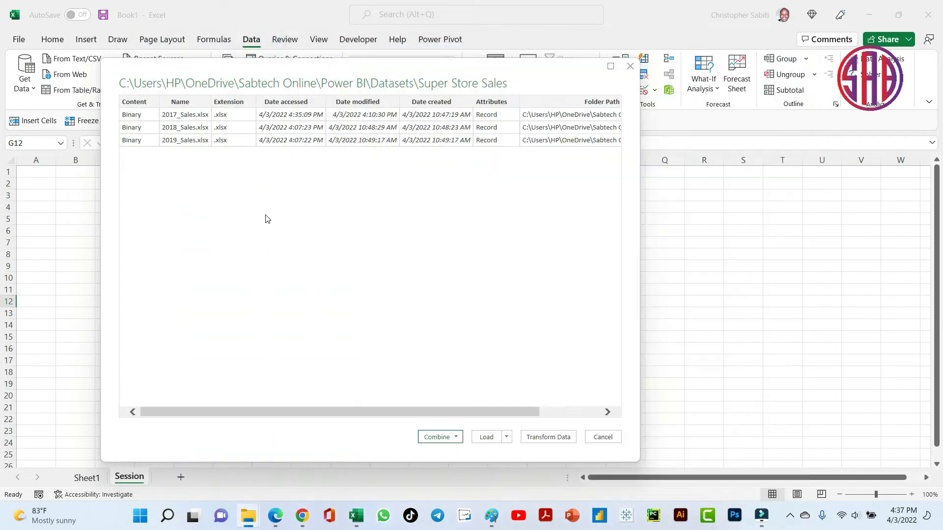
- Review the preview's columns through Folder Path and load the file list into Power Query Editor with Transform Data
{"action": "left_click", "coordinate": [138, 101]}
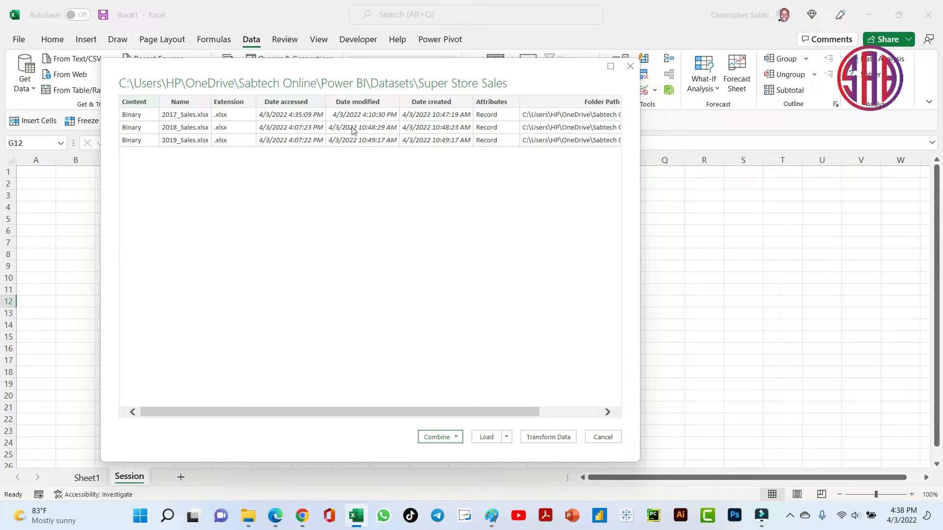
{"action": "left_click_drag", "start_coordinate": [435, 412], "coordinate": [574, 296]}
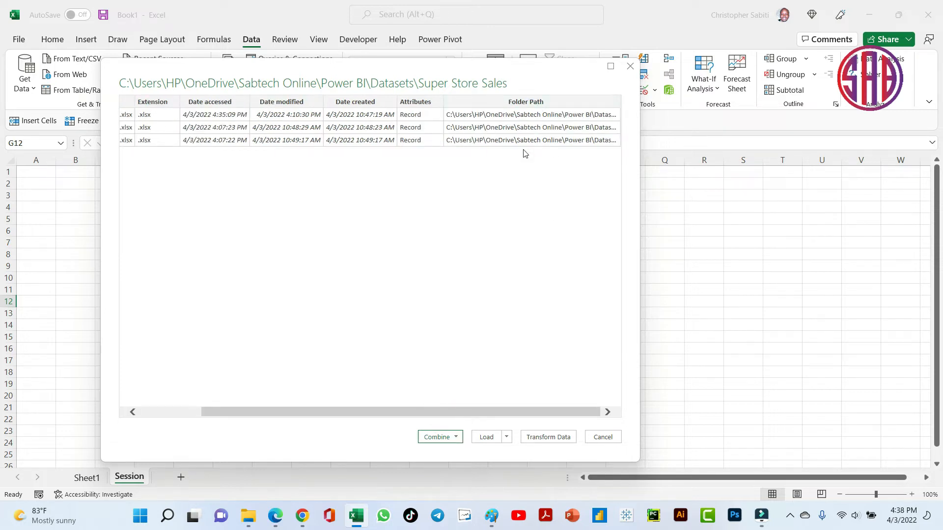
{"action": "left_click_drag", "start_coordinate": [383, 415], "coordinate": [204, 415]}
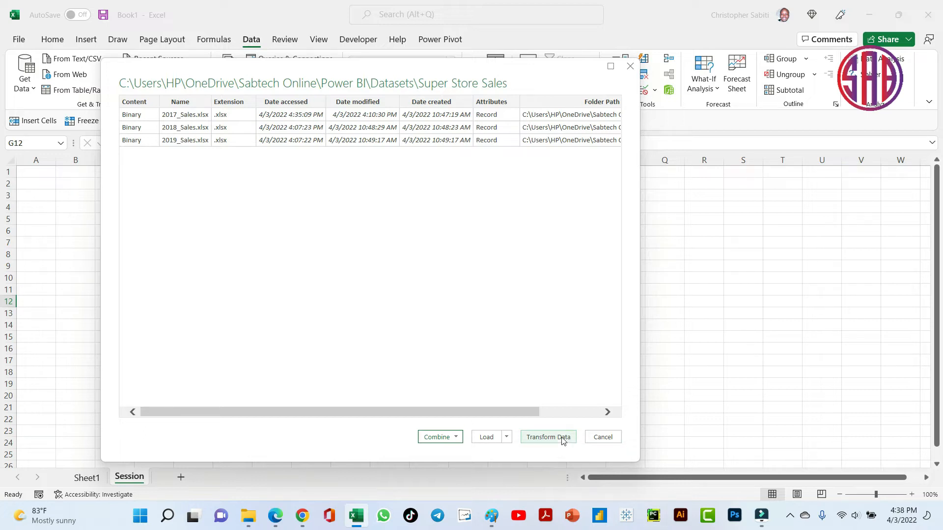
{"action": "left_click", "coordinate": [549, 440]}
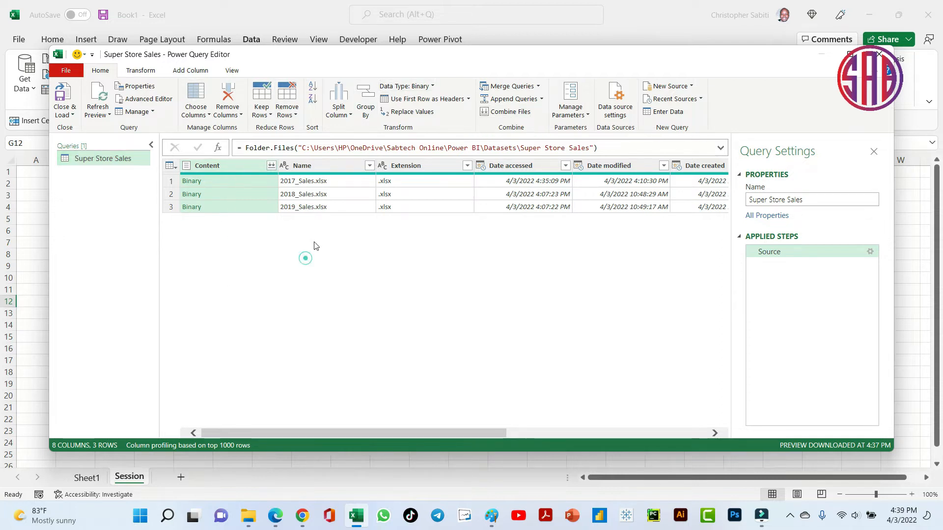
- Drill into the 2017_Sales.xlsx binary and its Sheet1 table to inspect the data, and delete the added applied steps back to Source
{"action": "left_click", "coordinate": [318, 207]}
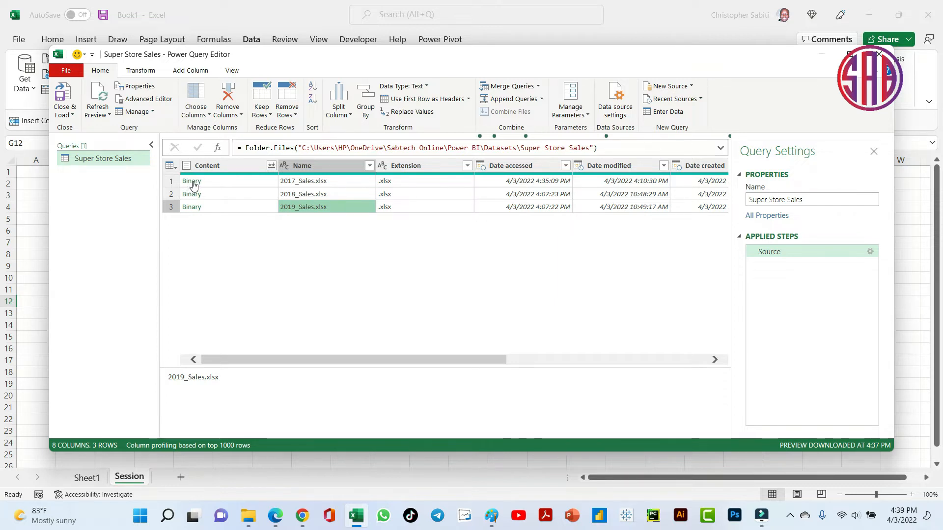
{"action": "left_click", "coordinate": [193, 184]}
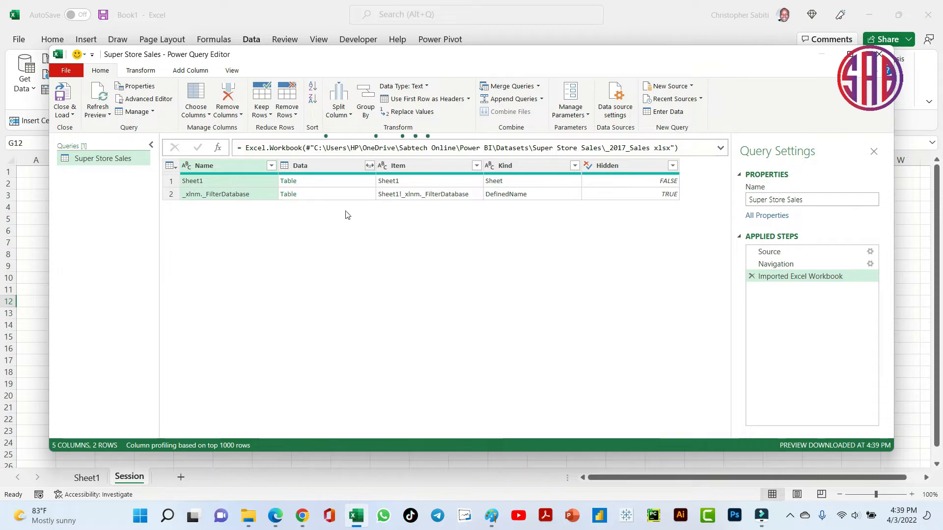
{"action": "left_click", "coordinate": [288, 181]}
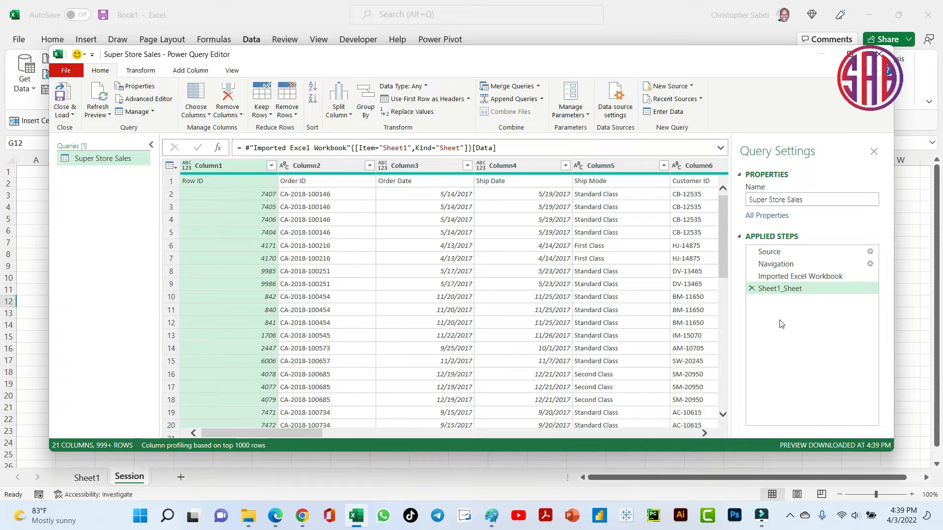
{"action": "left_click", "coordinate": [751, 290]}
{"action": "left_click", "coordinate": [753, 277]}
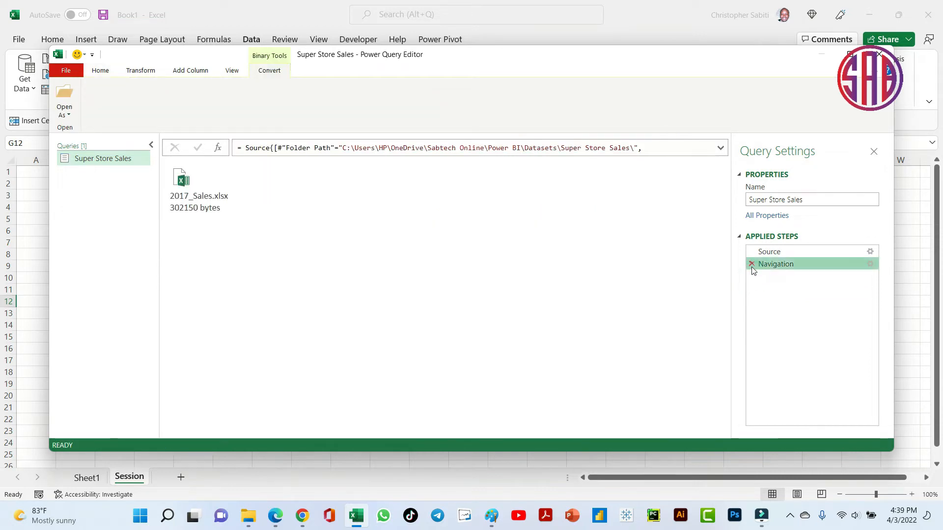
{"action": "left_click", "coordinate": [751, 263]}
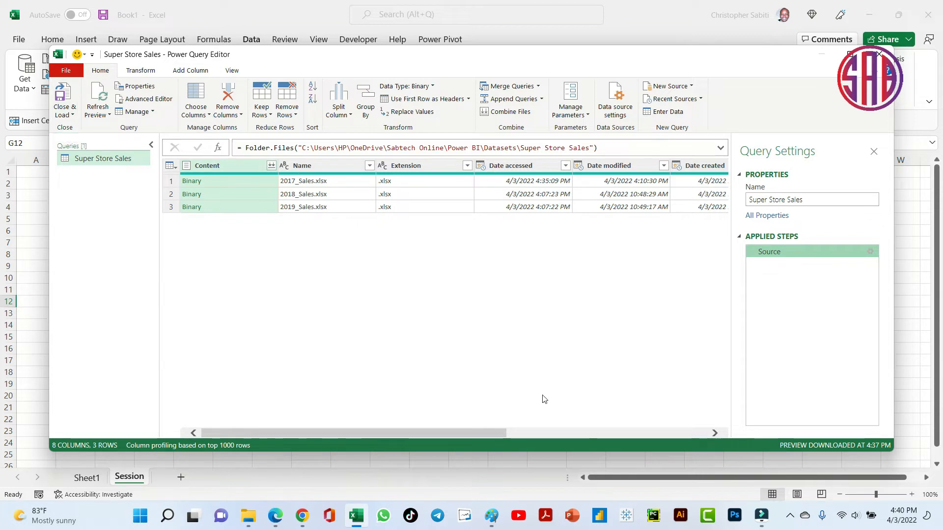
- Rename the Super Store Sales query as Combine
{"action": "left_click", "coordinate": [816, 199]}
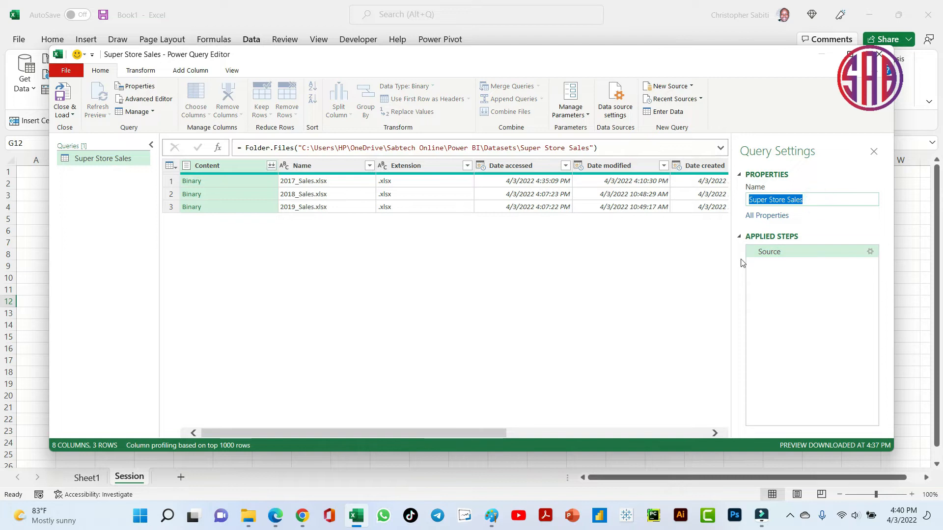
{"action": "type", "text": "Combine m"}
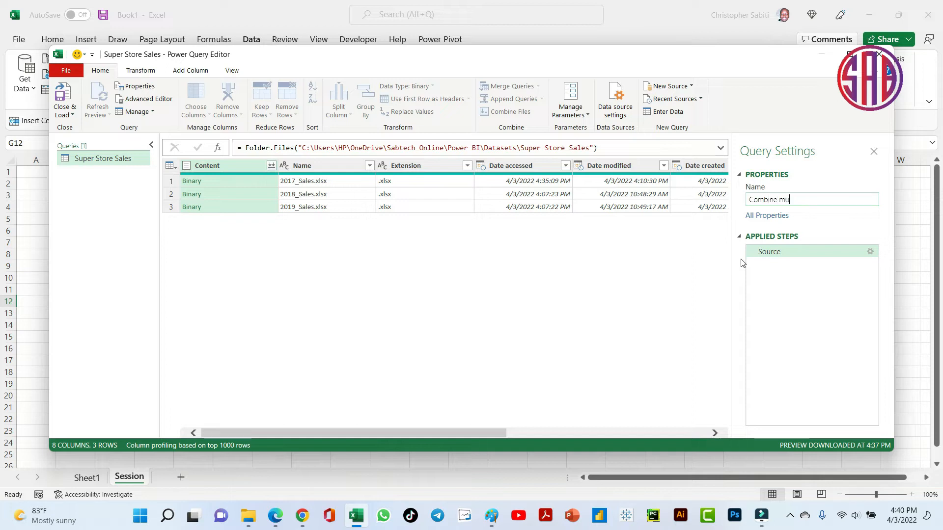
{"action": "key", "text": "BackSpace"}
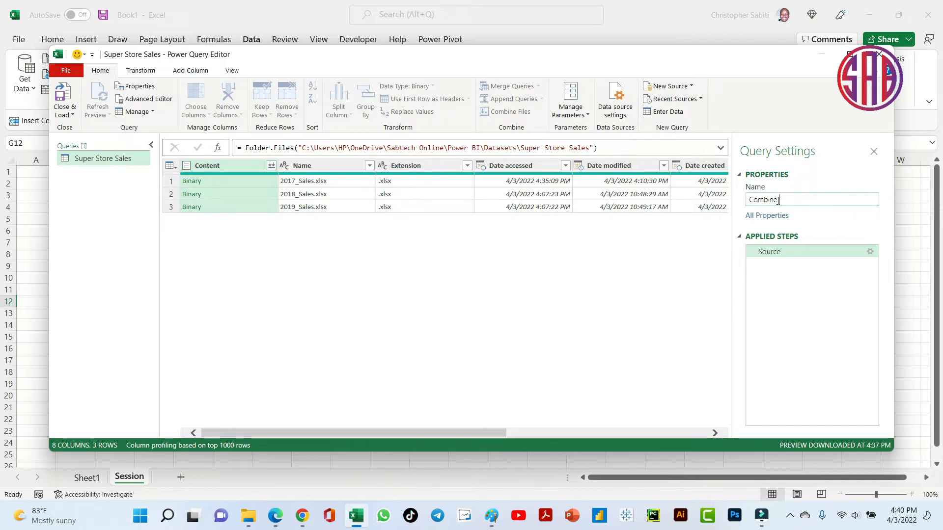
{"action": "key", "text": "Return"}
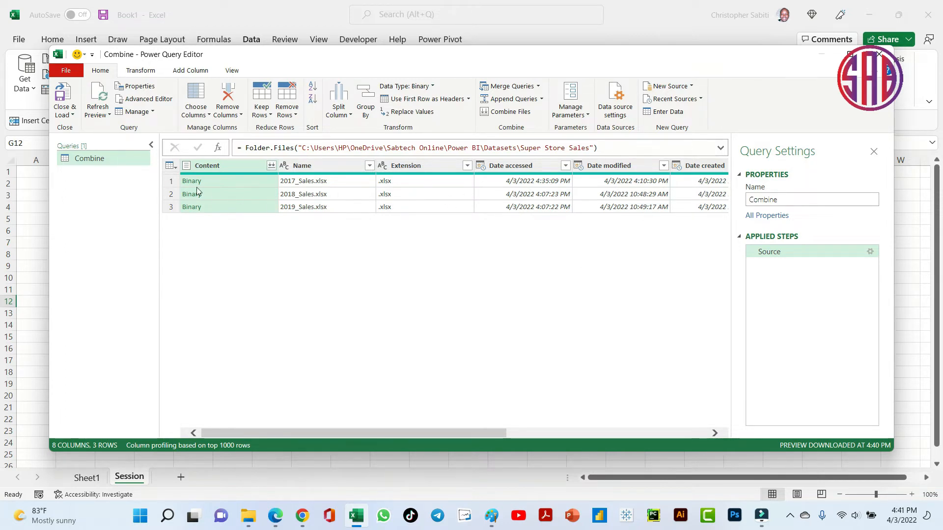
- Try Remove Other Columns on the Content column, and delete the resulting applied step
{"action": "left_click", "coordinate": [242, 118]}
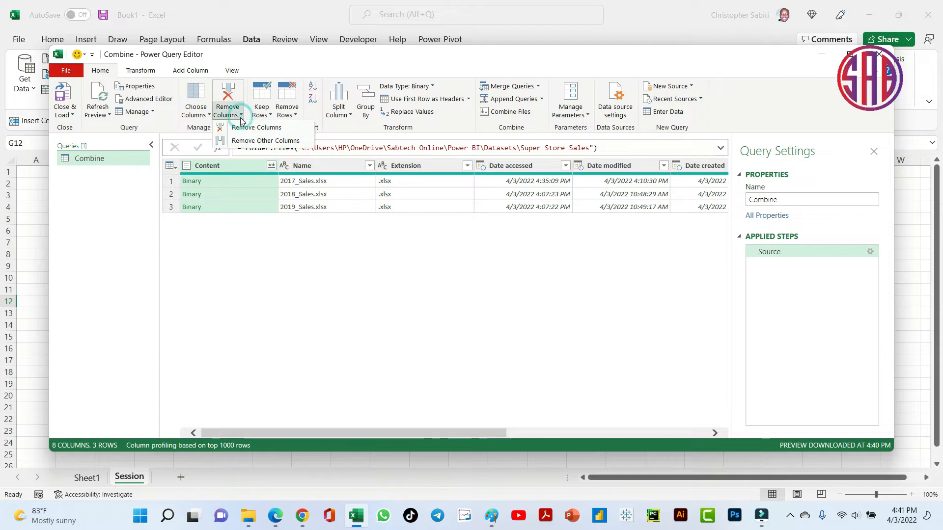
{"action": "left_click", "coordinate": [242, 143]}
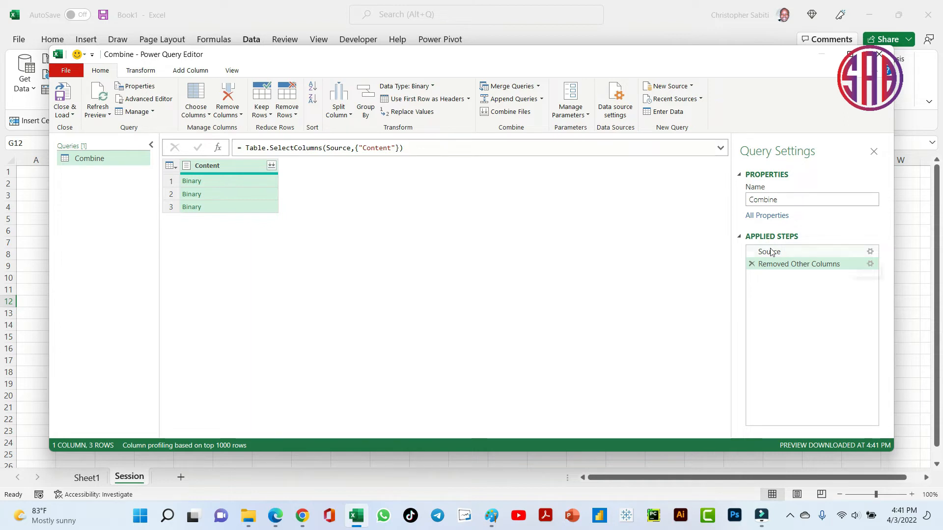
{"action": "left_click", "coordinate": [750, 263]}
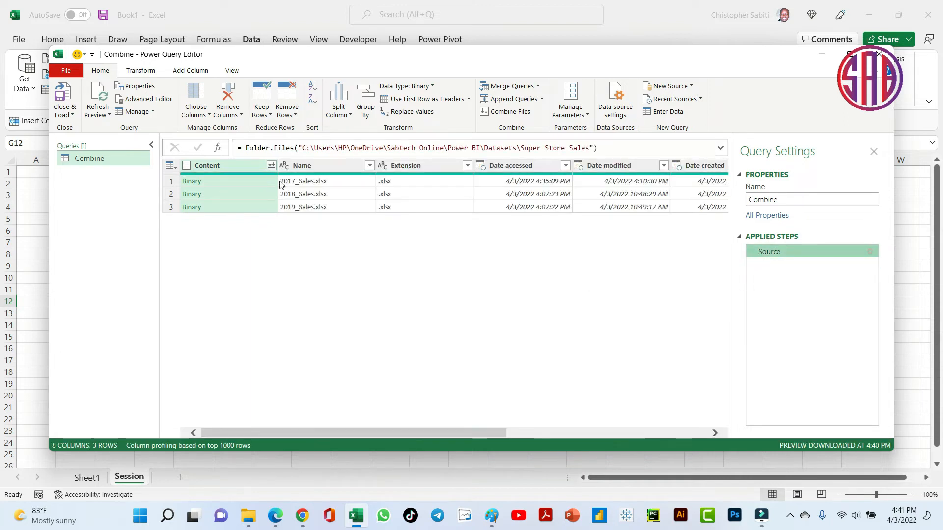
- Remove all columns except Content and start combining the binary files in that column
{"action": "right_click", "coordinate": [229, 165]}
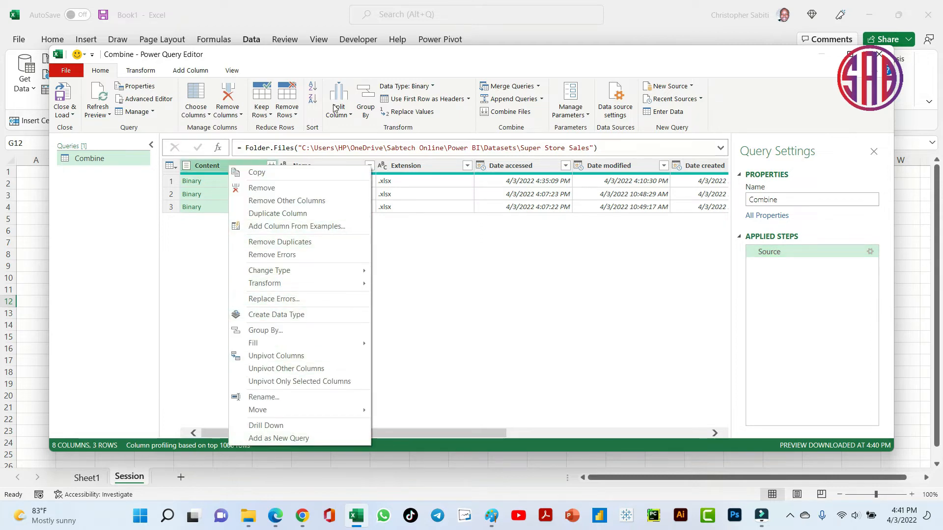
{"action": "left_click", "coordinate": [270, 204]}
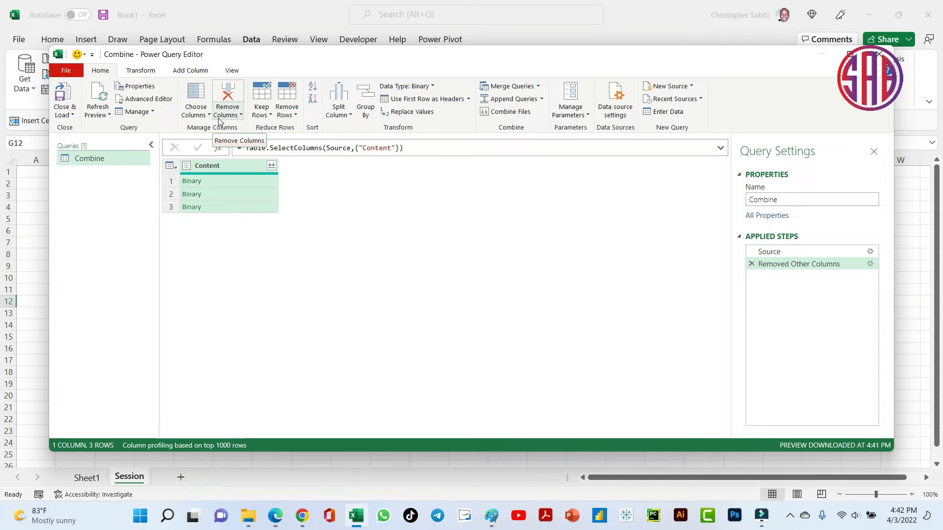
{"action": "left_click", "coordinate": [273, 167]}
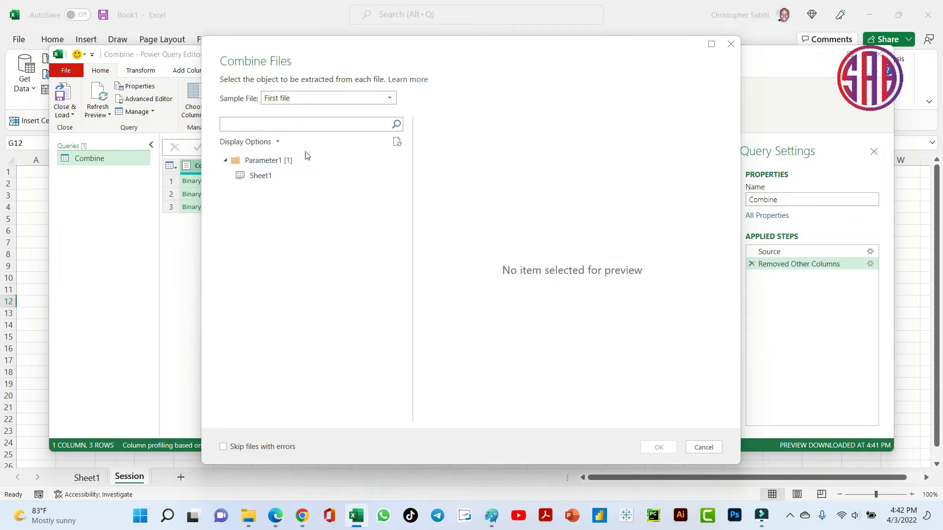
- Check the Sample File options for combining against the 2017_Sales workbook in the Super Store Sales folder in File Explorer
{"action": "left_click", "coordinate": [296, 100]}
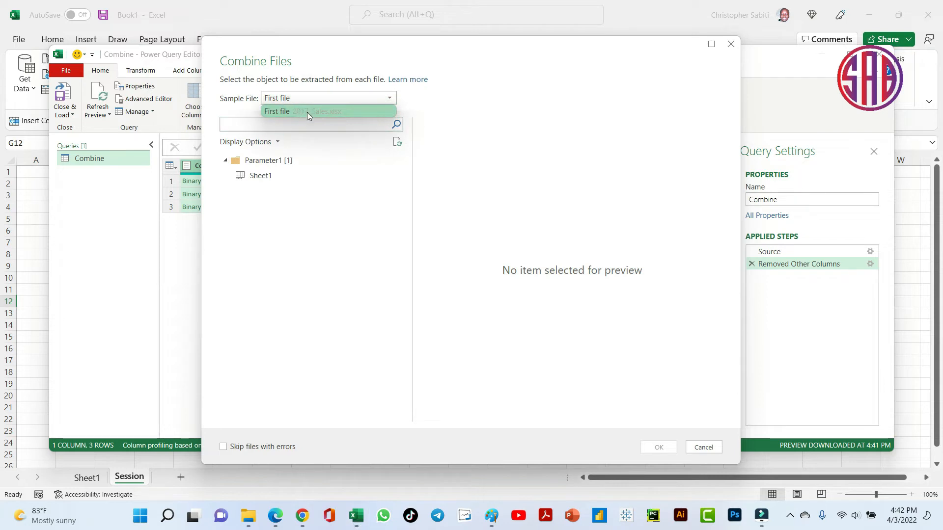
{"action": "left_click", "coordinate": [248, 516]}
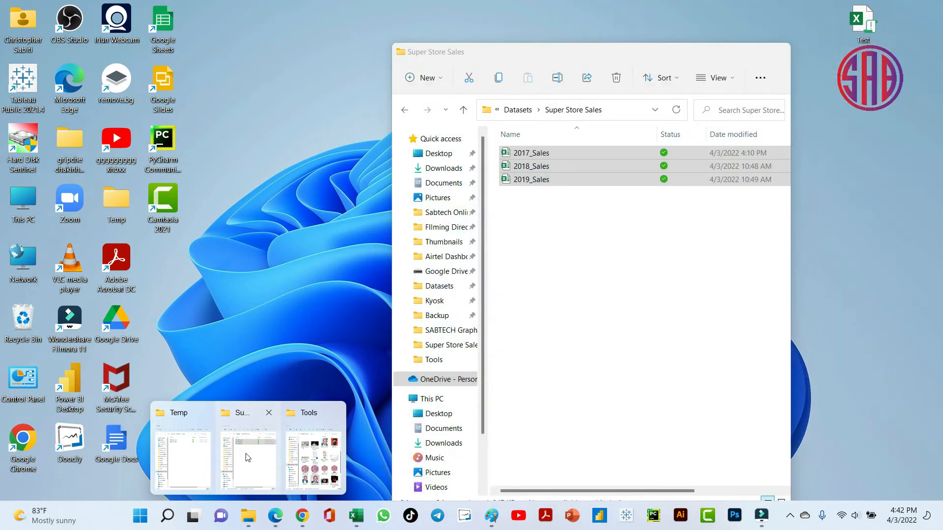
{"action": "left_click", "coordinate": [247, 457]}
{"action": "left_click", "coordinate": [531, 152]}
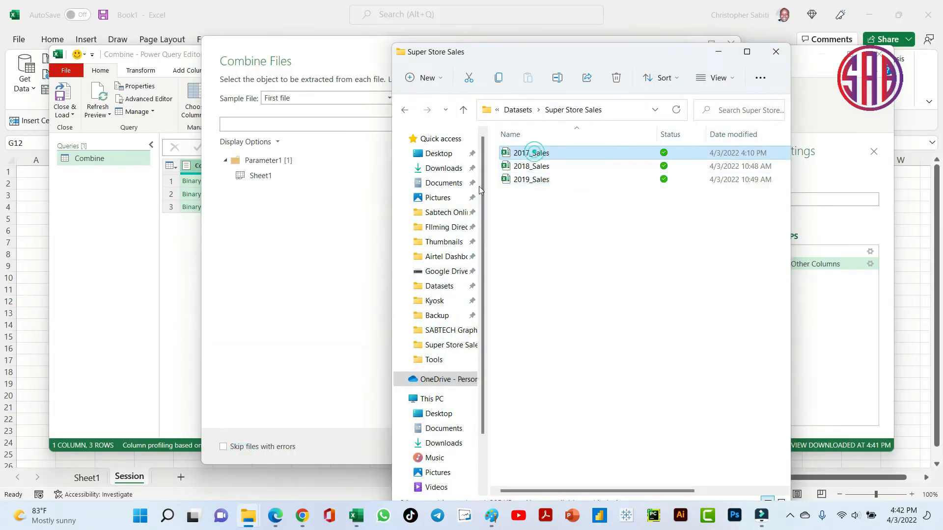
{"action": "left_click", "coordinate": [293, 218]}
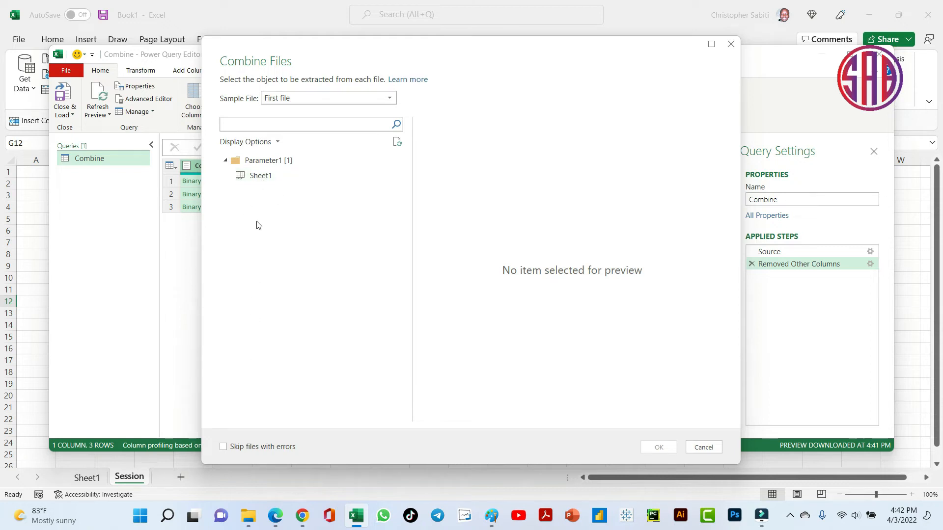
- Combine the files by extracting Sheet1 from each, with First file as the sample, and return to Power Query Editor
{"action": "left_click", "coordinate": [264, 177]}
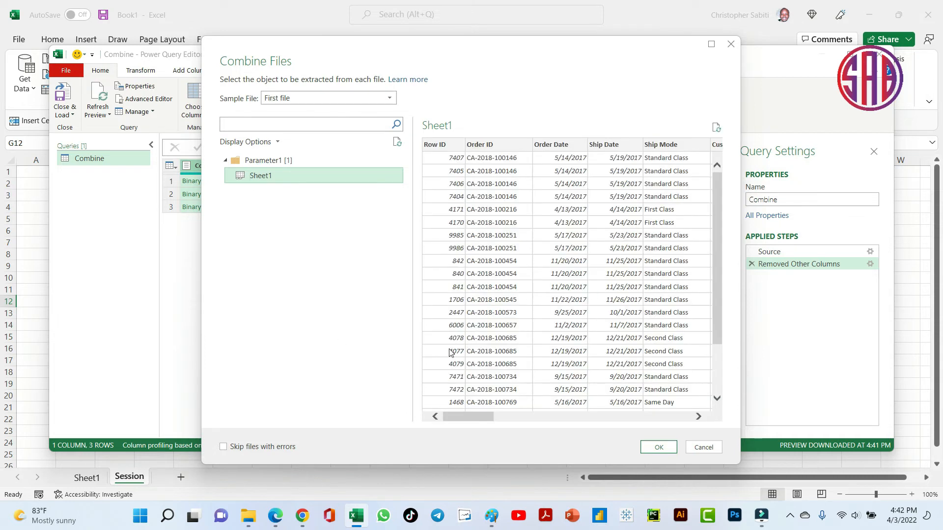
{"action": "left_click_drag", "start_coordinate": [462, 416], "coordinate": [437, 425]}
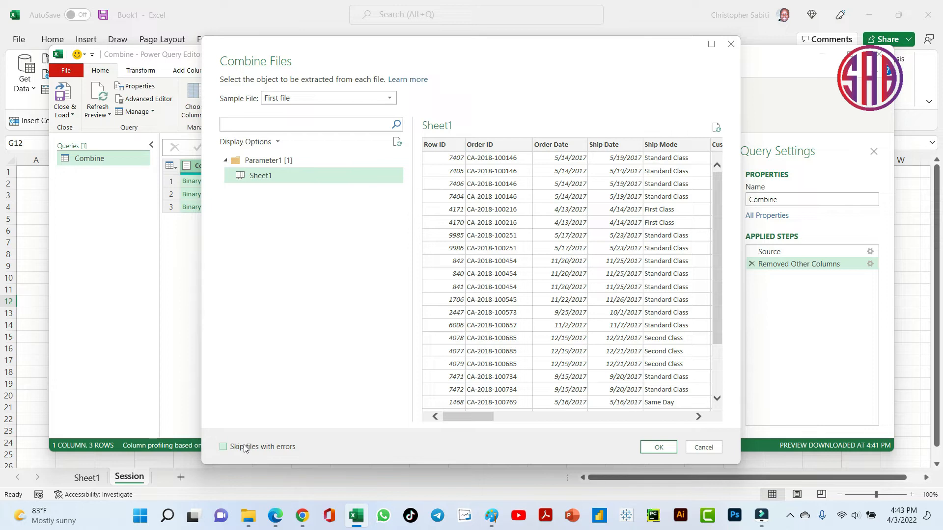
{"action": "left_click", "coordinate": [659, 447]}
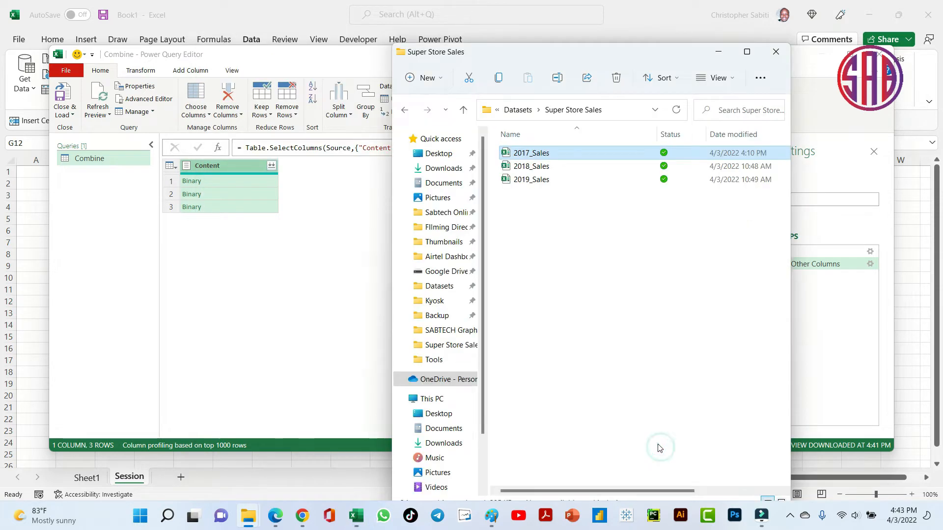
{"action": "left_click", "coordinate": [223, 241]}
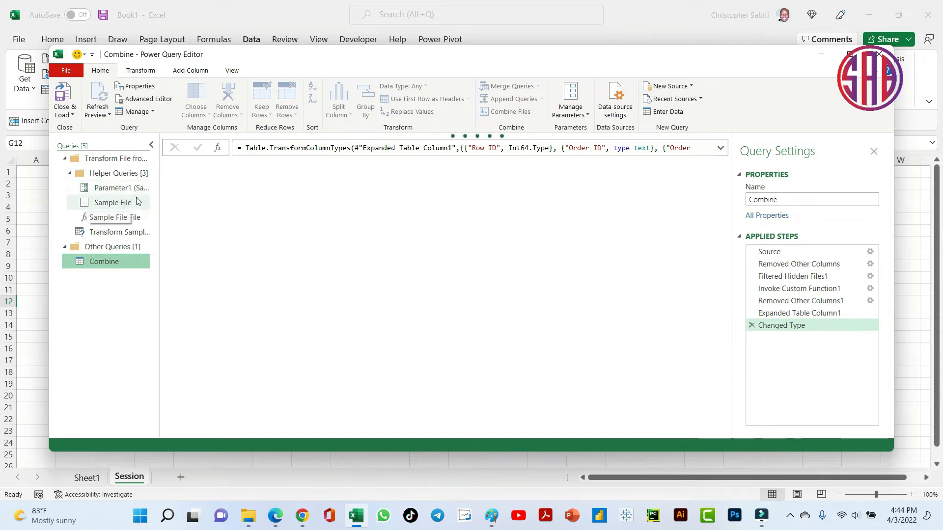
- Review the Sample File, Transform File and Transform Sample File helper queries, and return to the Combine query
{"action": "left_click", "coordinate": [121, 202]}
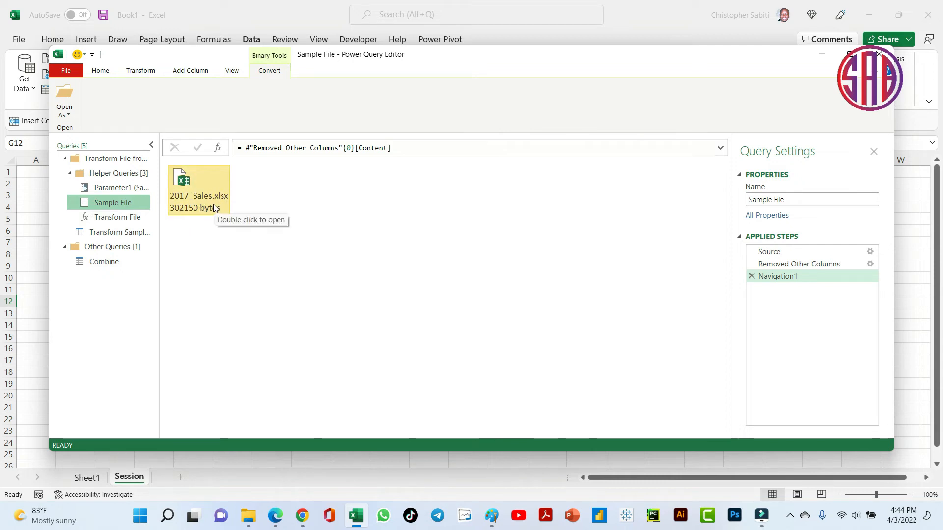
{"action": "left_click", "coordinate": [113, 219]}
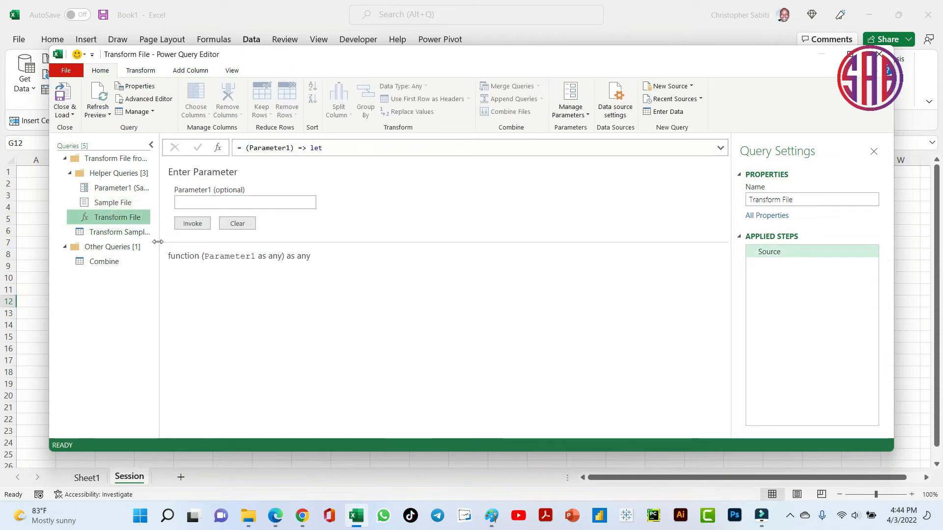
{"action": "left_click", "coordinate": [114, 235]}
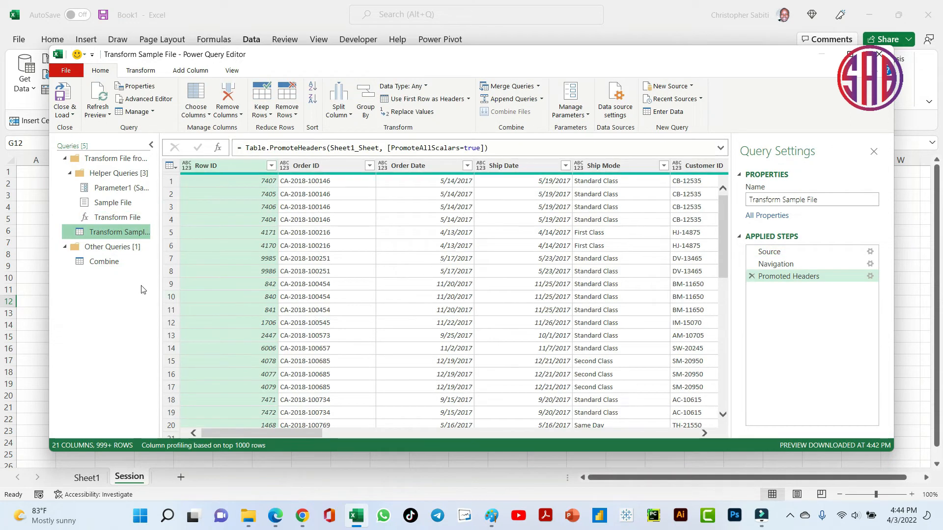
{"action": "left_click", "coordinate": [105, 262]}
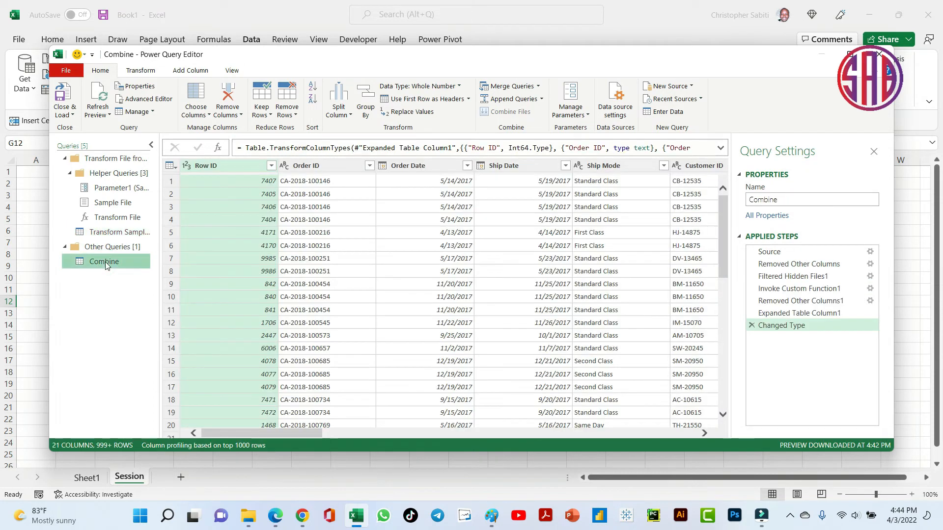
- Examine the Combine query's data, including the Order Date filter list, the rows further down and the columns through Profit
{"action": "left_click", "coordinate": [454, 220]}
{"action": "left_click", "coordinate": [469, 167]}
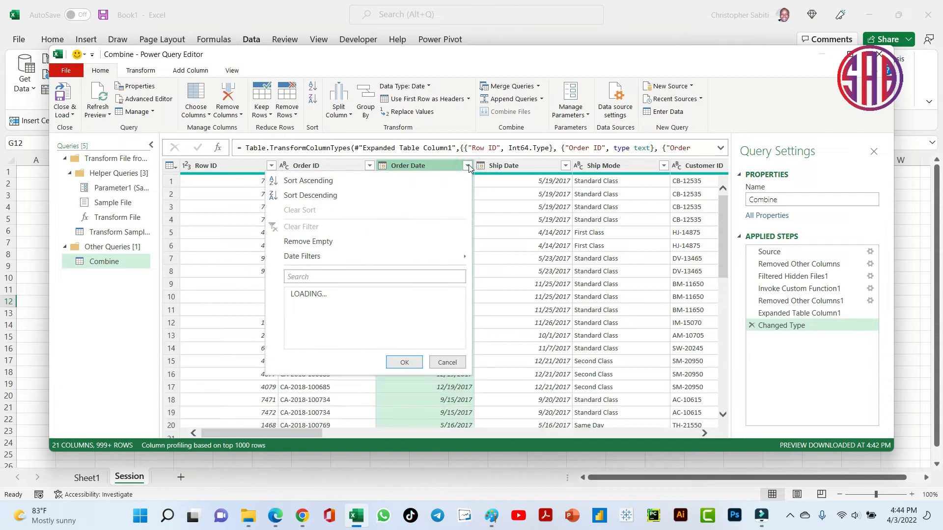
{"action": "left_click", "coordinate": [509, 232]}
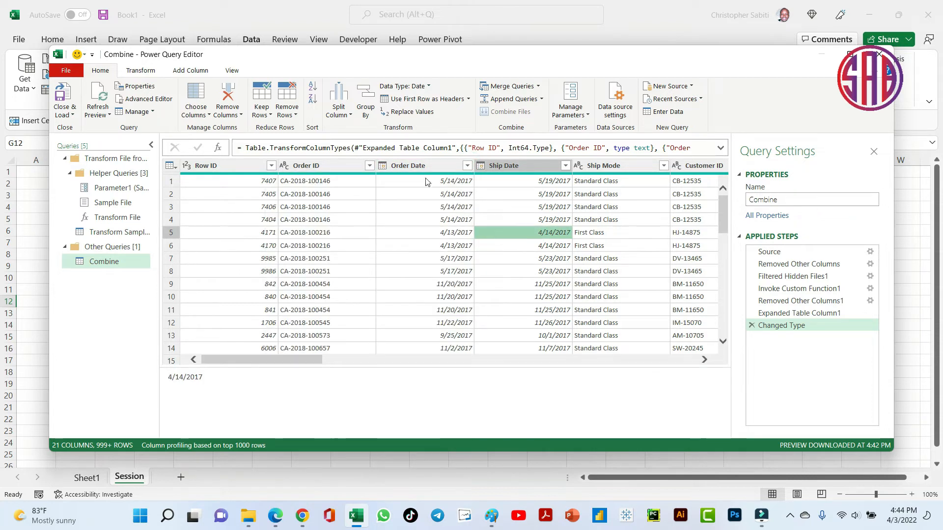
{"action": "scroll", "coordinate": [461, 266], "scroll_direction": "down", "scroll_amount": 7}
{"action": "scroll", "coordinate": [447, 265], "scroll_direction": "up", "scroll_amount": 8}
{"action": "scroll", "coordinate": [446, 266], "scroll_direction": "down", "scroll_amount": 12}
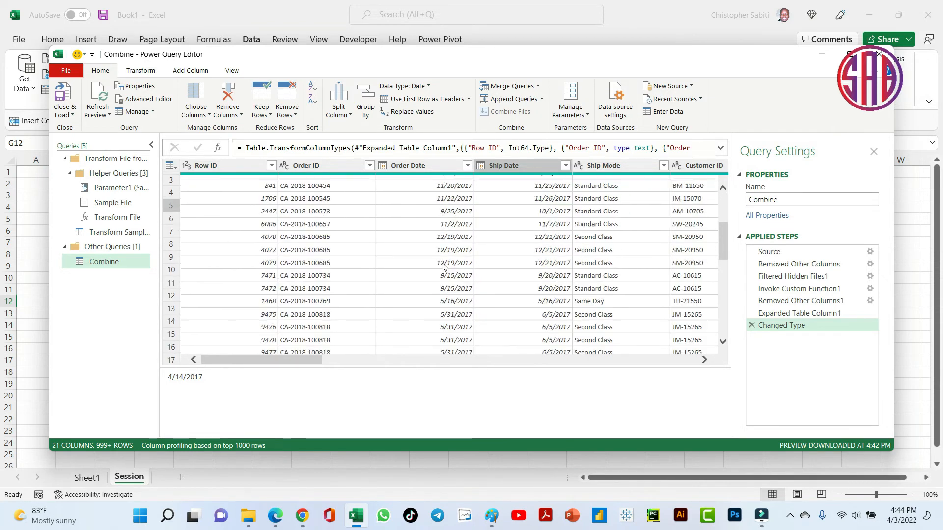
{"action": "scroll", "coordinate": [444, 266], "scroll_direction": "down", "scroll_amount": 6}
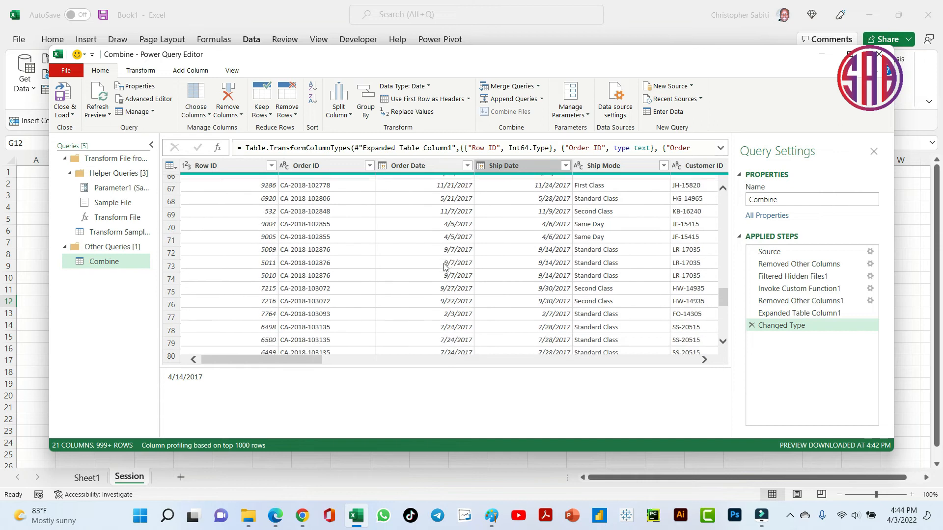
{"action": "scroll", "coordinate": [450, 270], "scroll_direction": "up", "scroll_amount": 18}
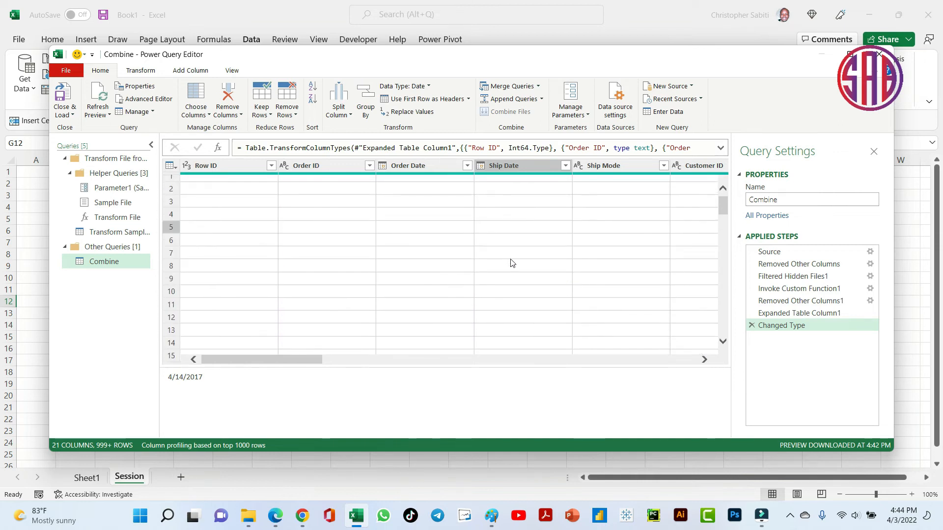
{"action": "left_click_drag", "start_coordinate": [308, 357], "coordinate": [241, 381]}
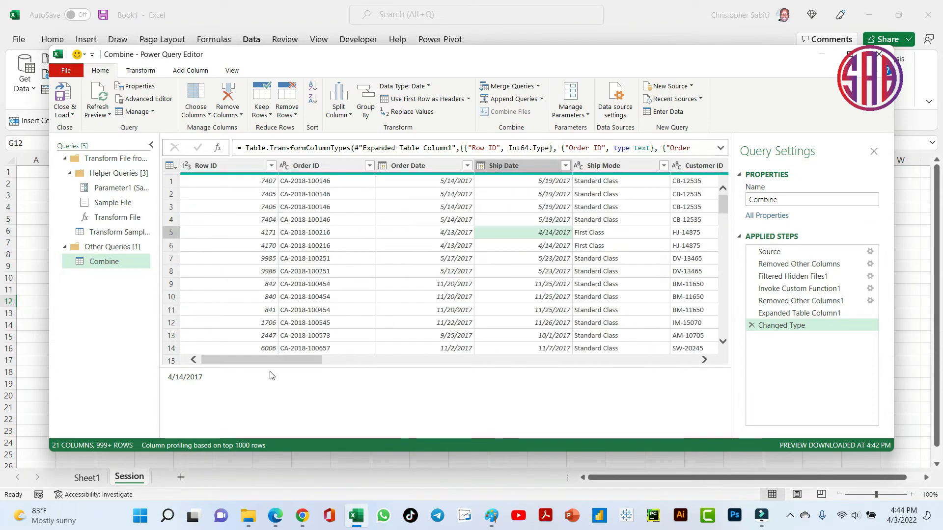
{"action": "scroll", "coordinate": [319, 269], "scroll_direction": "down", "scroll_amount": 9}
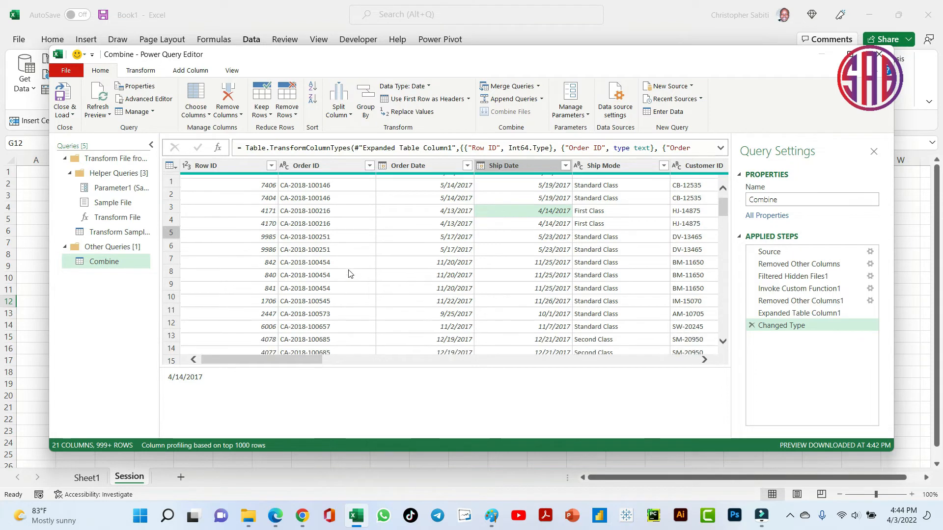
{"action": "left_click_drag", "start_coordinate": [299, 363], "coordinate": [701, 369]}
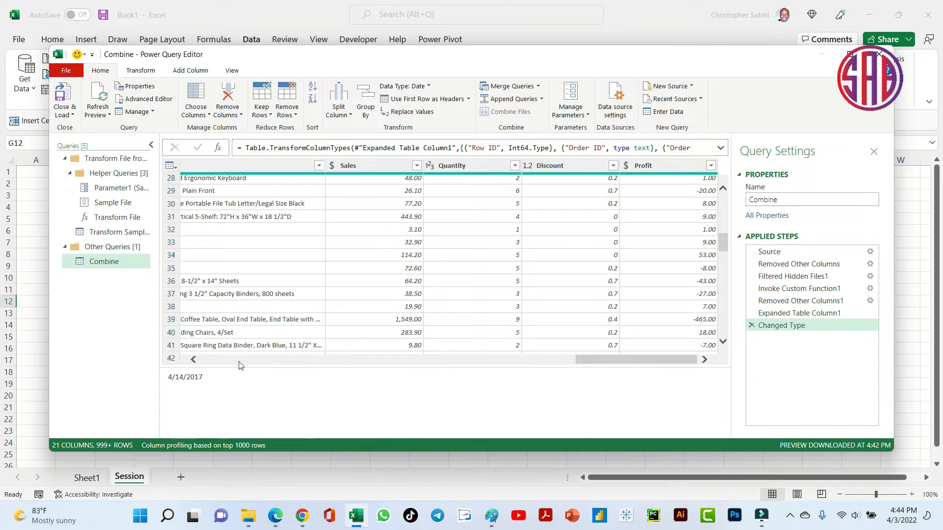
- Add a Year column extracted from Order Date to the Combine query, and check the full list of years in its filter
{"action": "left_click_drag", "start_coordinate": [606, 361], "coordinate": [228, 369]}
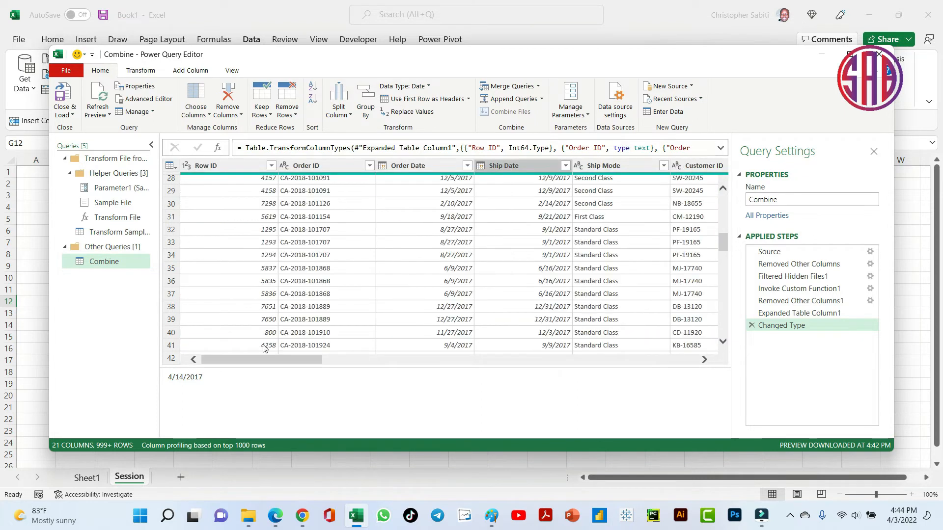
{"action": "left_click", "coordinate": [406, 166]}
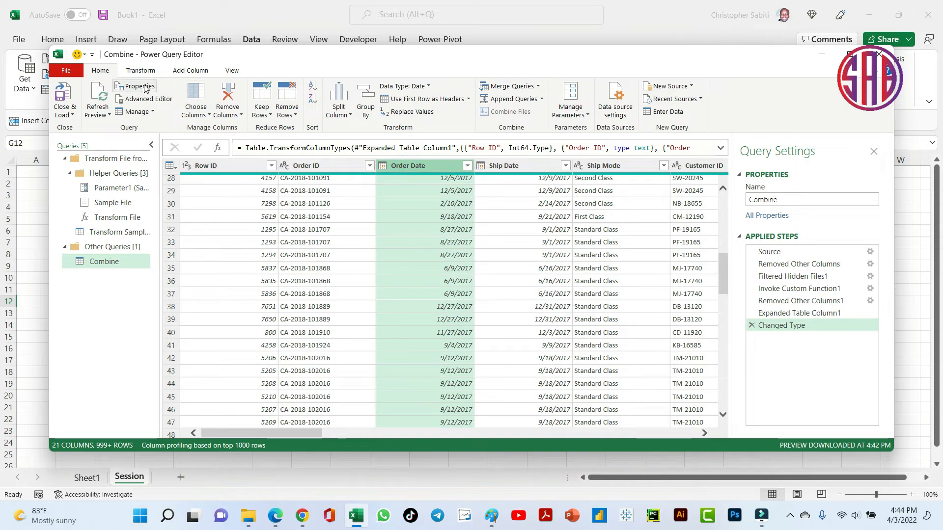
{"action": "left_click", "coordinate": [179, 74]}
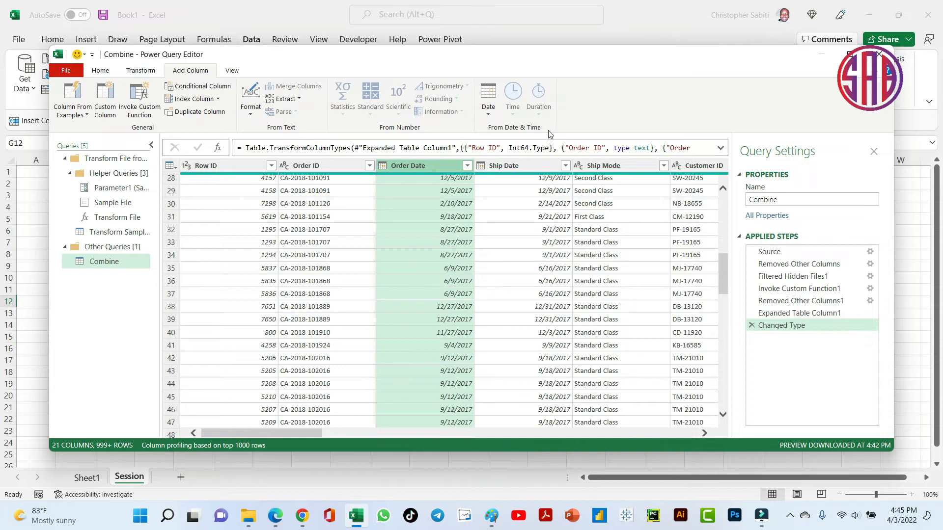
{"action": "left_click", "coordinate": [487, 114]}
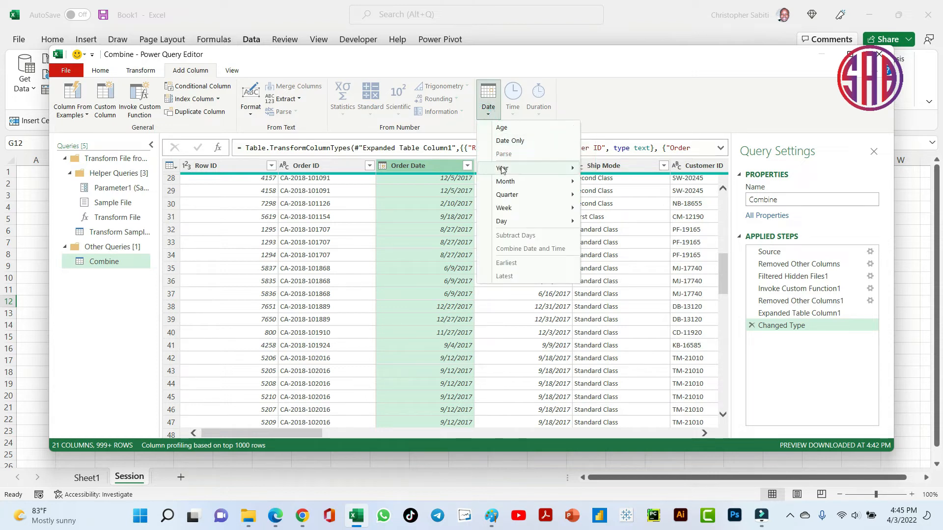
{"action": "mouse_move", "coordinate": [502, 170]}
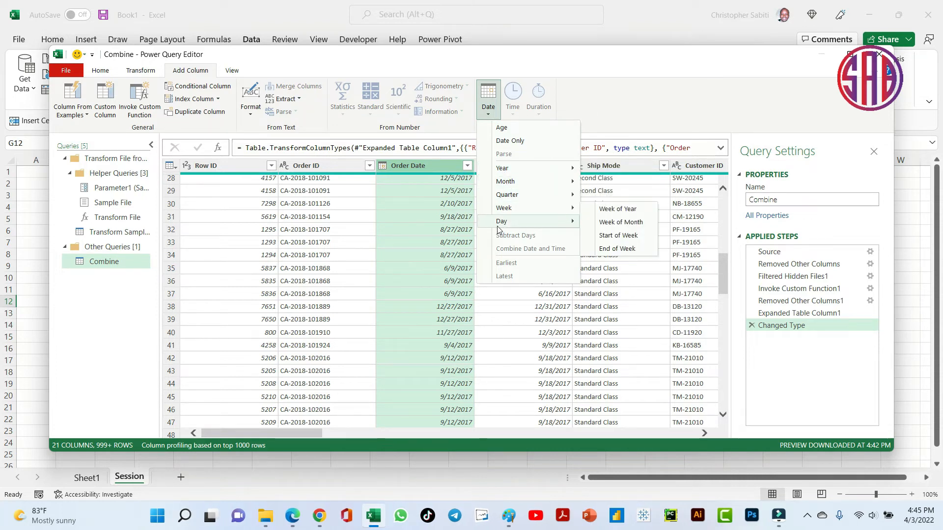
{"action": "mouse_move", "coordinate": [498, 226]}
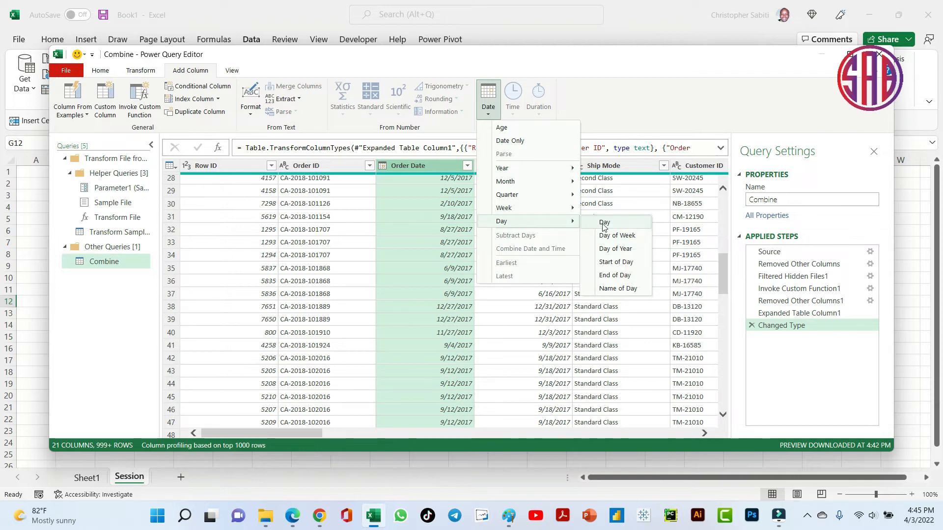
{"action": "mouse_move", "coordinate": [512, 172]}
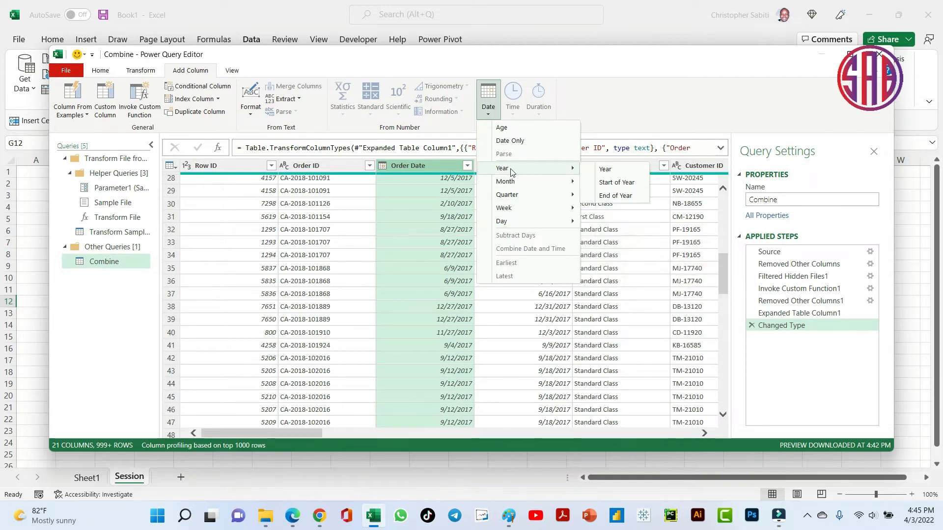
{"action": "left_click", "coordinate": [608, 169]}
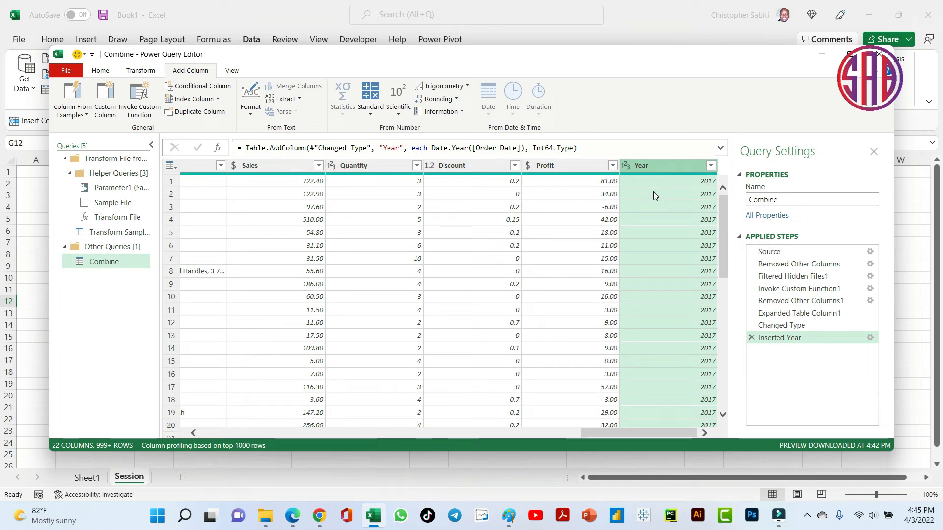
{"action": "left_click", "coordinate": [711, 166]}
{"action": "left_click", "coordinate": [699, 362]}
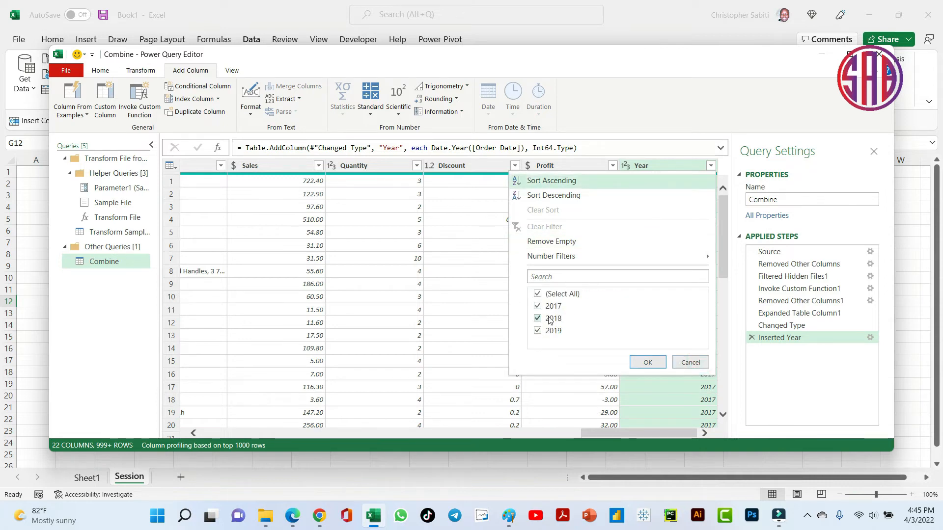
{"action": "left_click", "coordinate": [692, 362]}
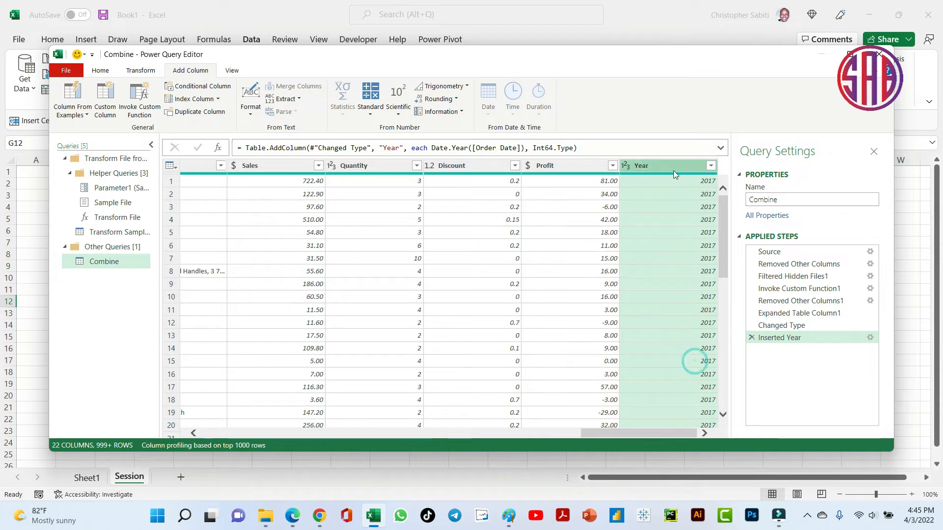
- Add a column with the name of the month extracted from Order Date, and view it at the end of the table
{"action": "left_click_drag", "start_coordinate": [624, 431], "coordinate": [236, 446]}
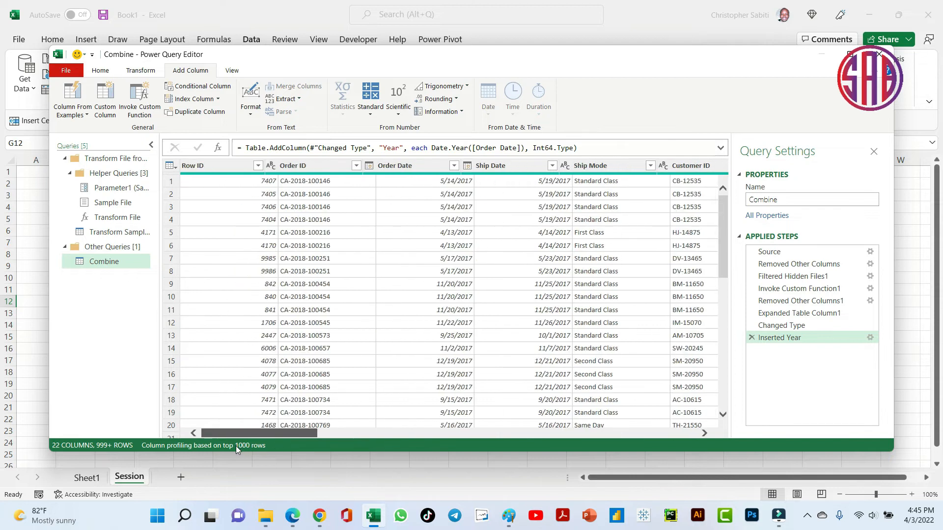
{"action": "left_click", "coordinate": [415, 166]}
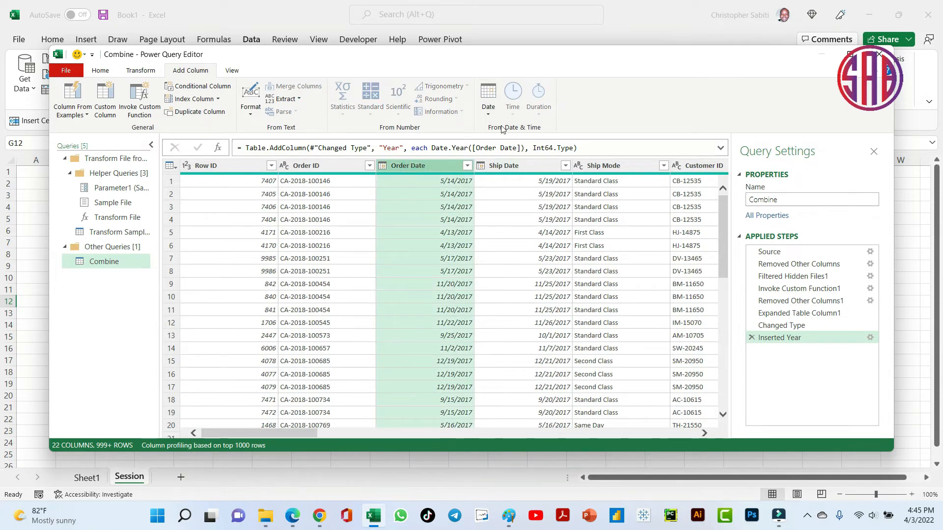
{"action": "left_click", "coordinate": [488, 115]}
{"action": "mouse_move", "coordinate": [519, 182]}
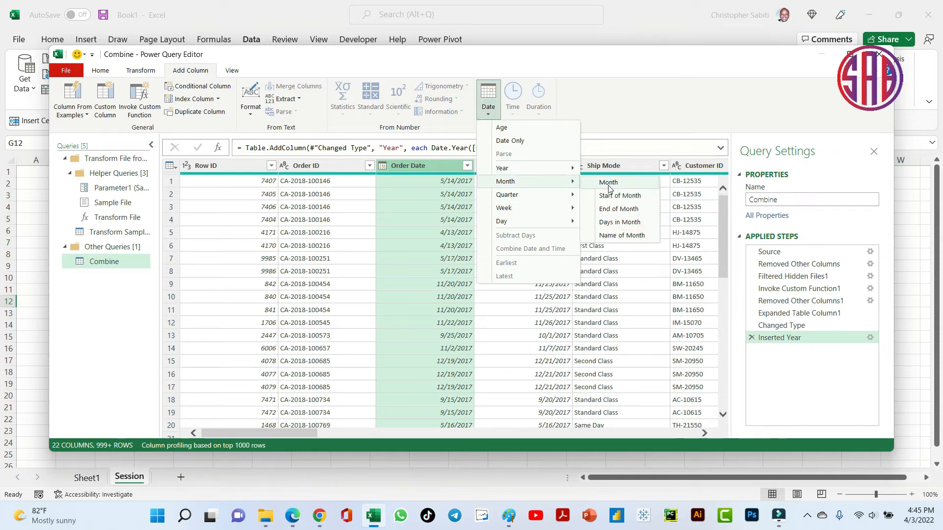
{"action": "left_click", "coordinate": [617, 237]}
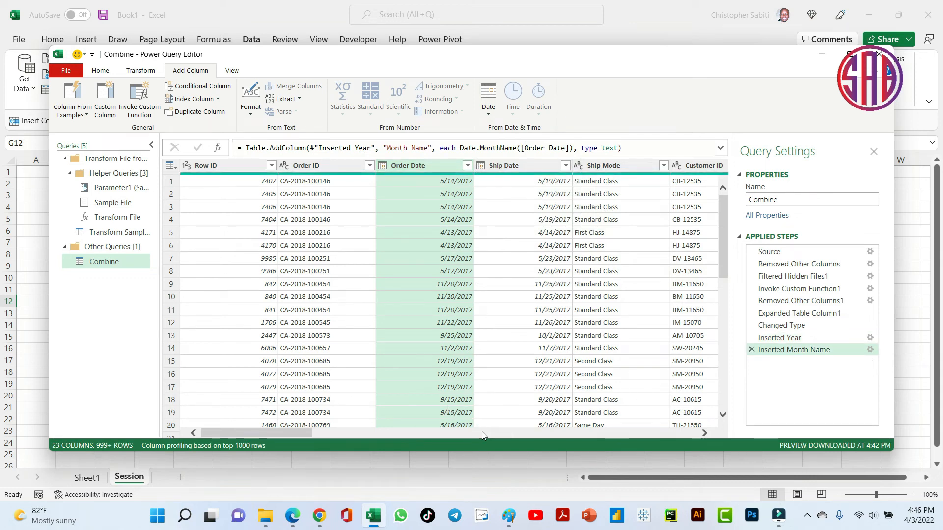
{"action": "left_click", "coordinate": [575, 434]}
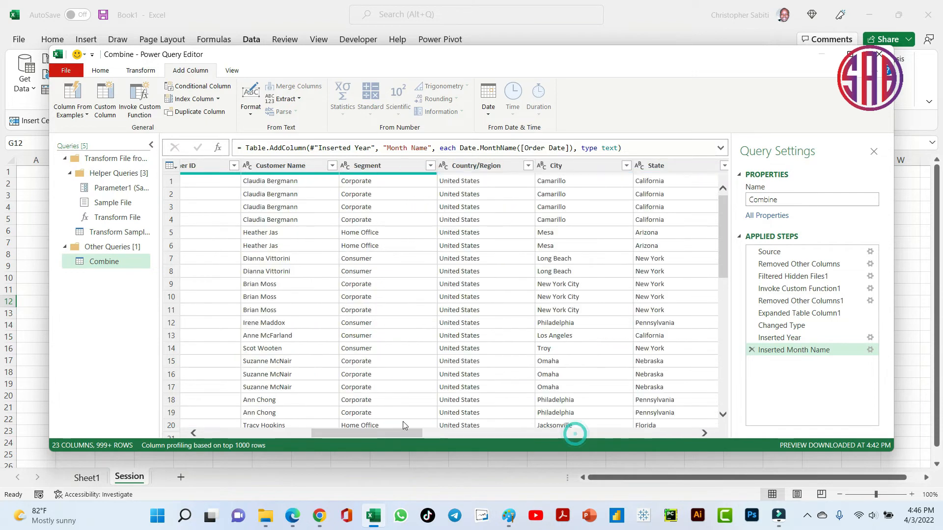
{"action": "left_click_drag", "start_coordinate": [393, 433], "coordinate": [713, 438]}
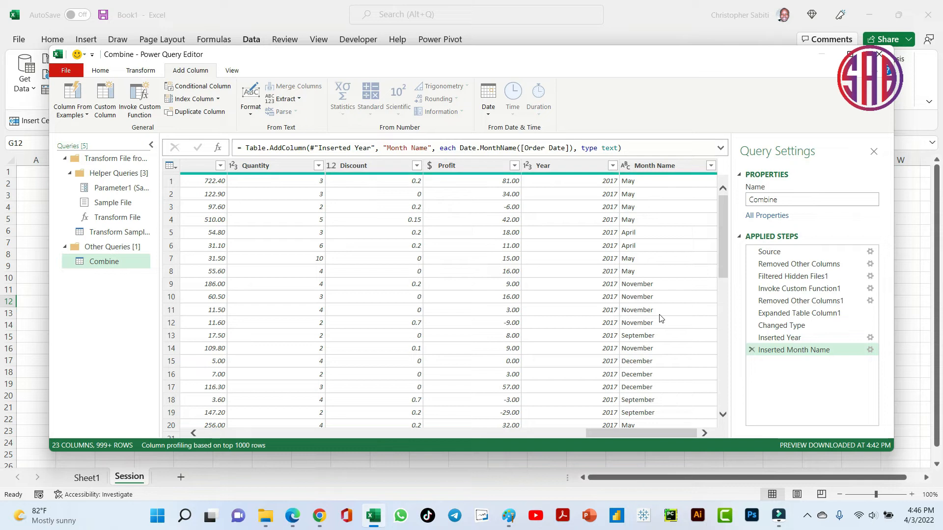
- Add a column with the name of the day extracted from Order Date, and view it beside the month names
{"action": "left_click_drag", "start_coordinate": [646, 435], "coordinate": [223, 434]}
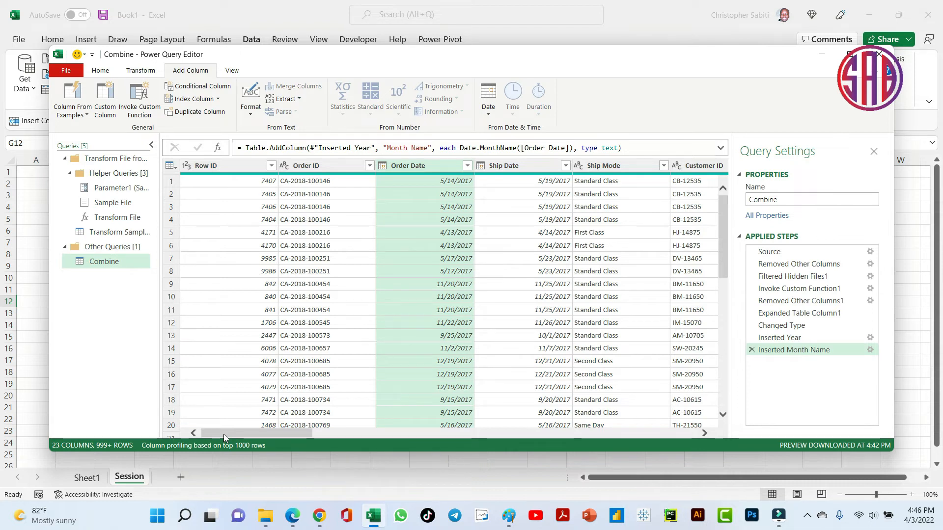
{"action": "left_click", "coordinate": [488, 113]}
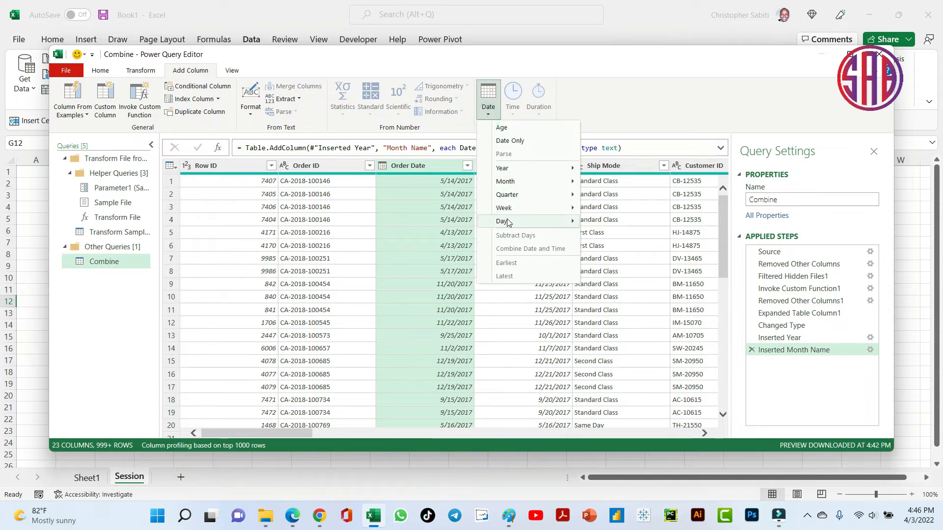
{"action": "mouse_move", "coordinate": [511, 225]}
{"action": "left_click", "coordinate": [620, 290]}
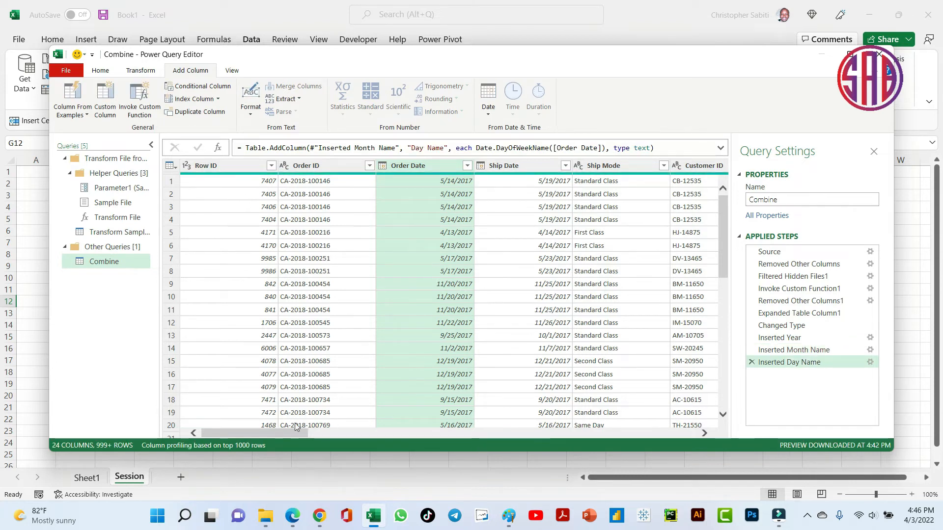
{"action": "left_click_drag", "start_coordinate": [301, 437], "coordinate": [700, 447]}
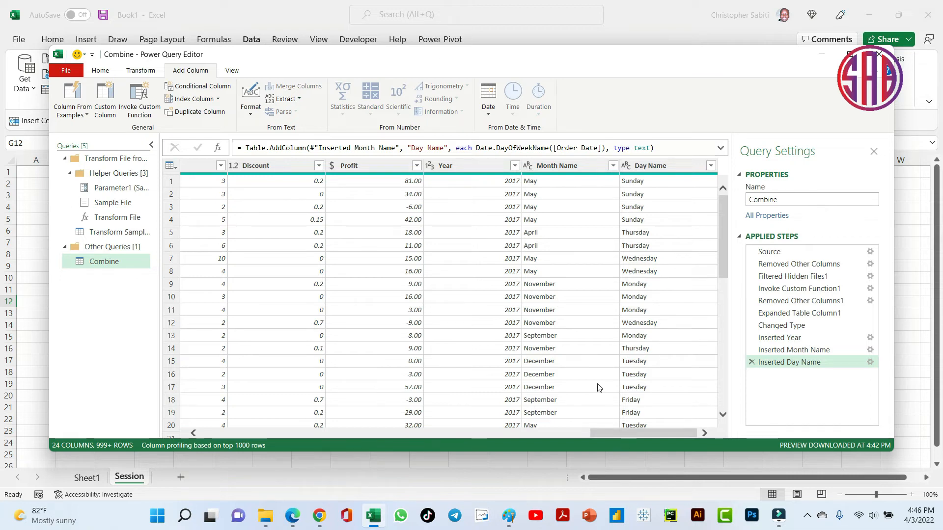
{"action": "left_click_drag", "start_coordinate": [605, 434], "coordinate": [195, 427]}
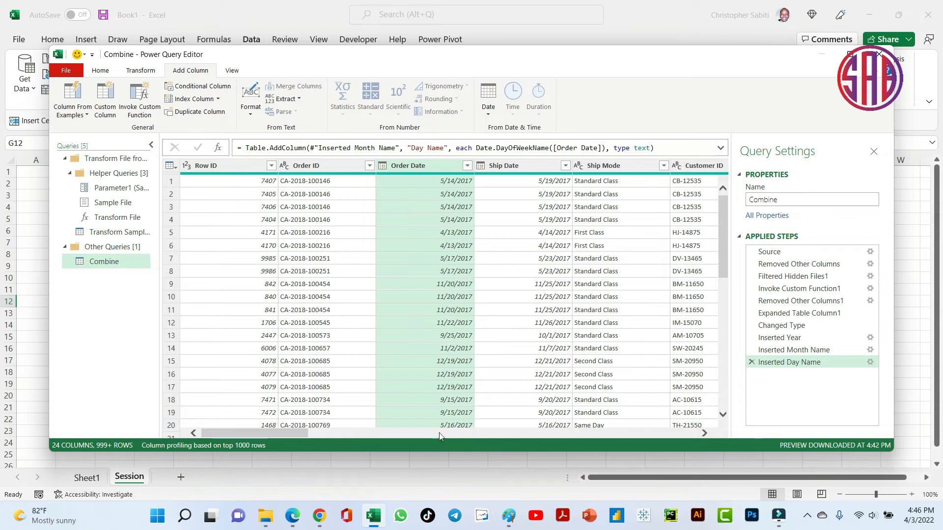
- Review the Profit and Sales columns, and start a custom column named Profit-Sales Ratio
{"action": "left_click_drag", "start_coordinate": [292, 432], "coordinate": [660, 431]}
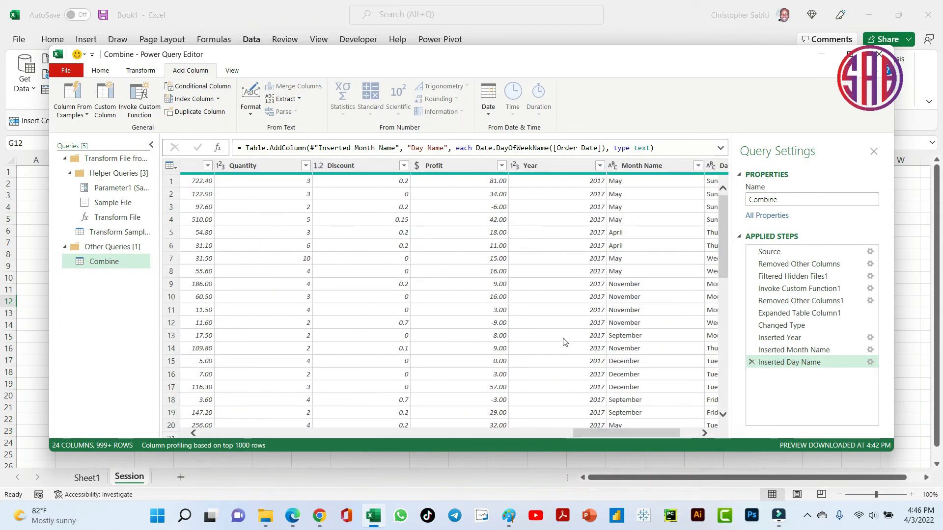
{"action": "left_click", "coordinate": [470, 166]}
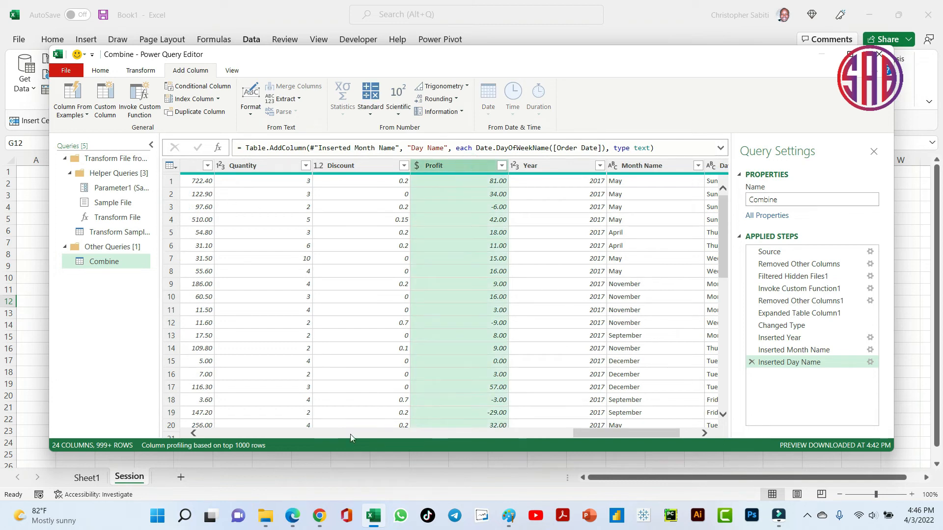
{"action": "left_click", "coordinate": [193, 433]}
{"action": "left_click", "coordinate": [340, 165]}
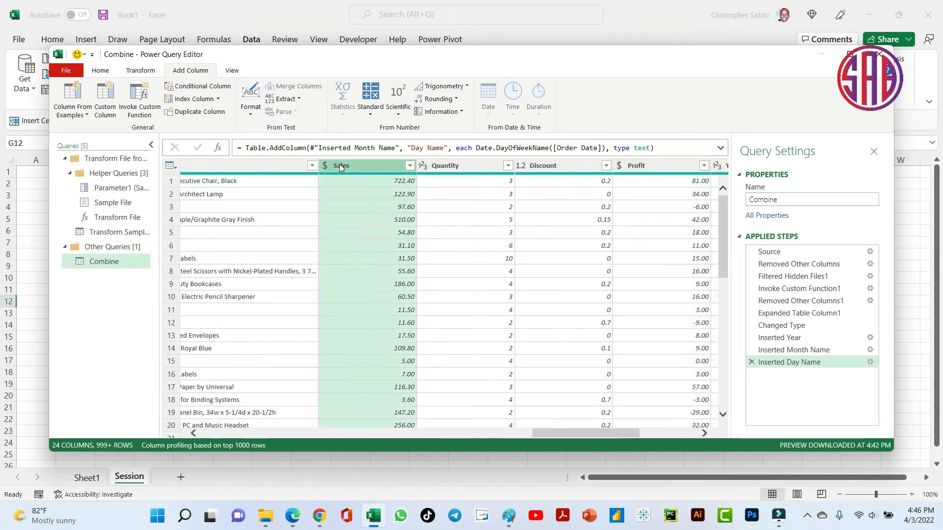
{"action": "left_click_drag", "start_coordinate": [563, 437], "coordinate": [183, 392]}
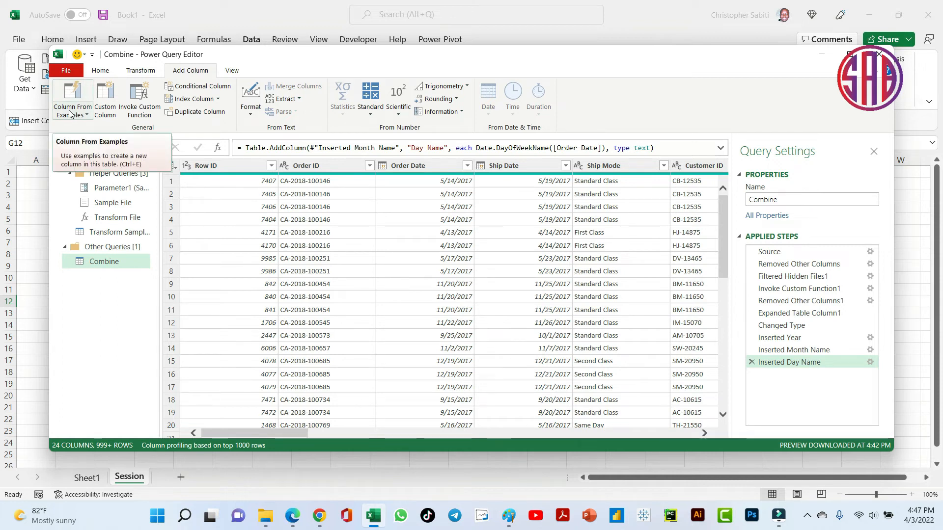
{"action": "left_click", "coordinate": [109, 90]}
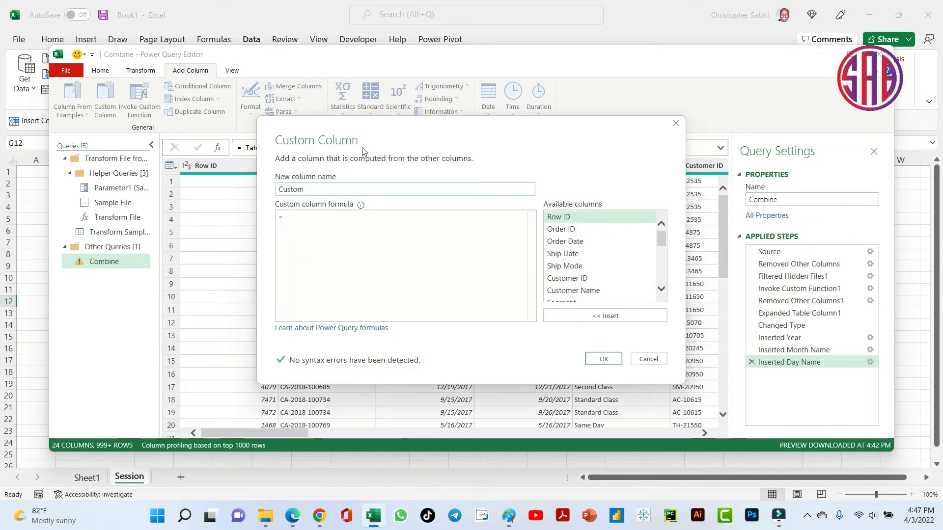
{"action": "left_click_drag", "start_coordinate": [312, 189], "coordinate": [253, 184]}
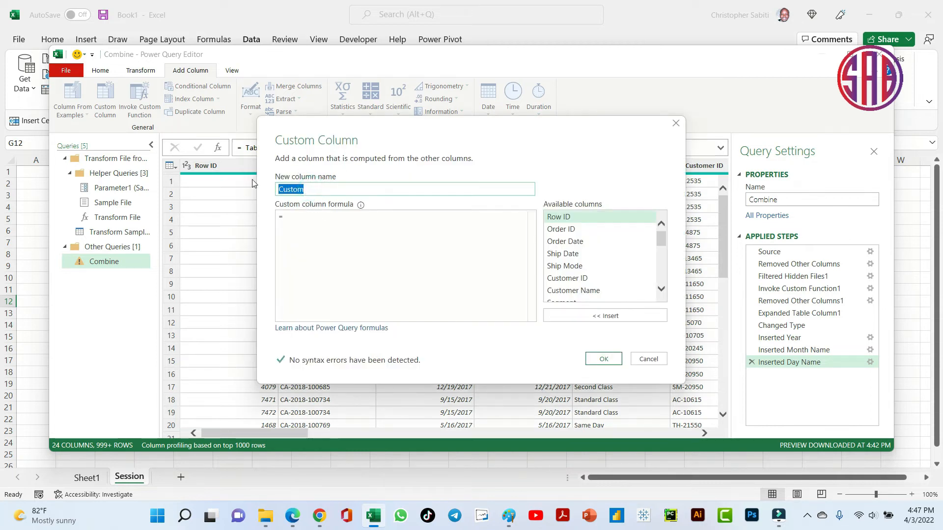
{"action": "type", "text": "Pro"}
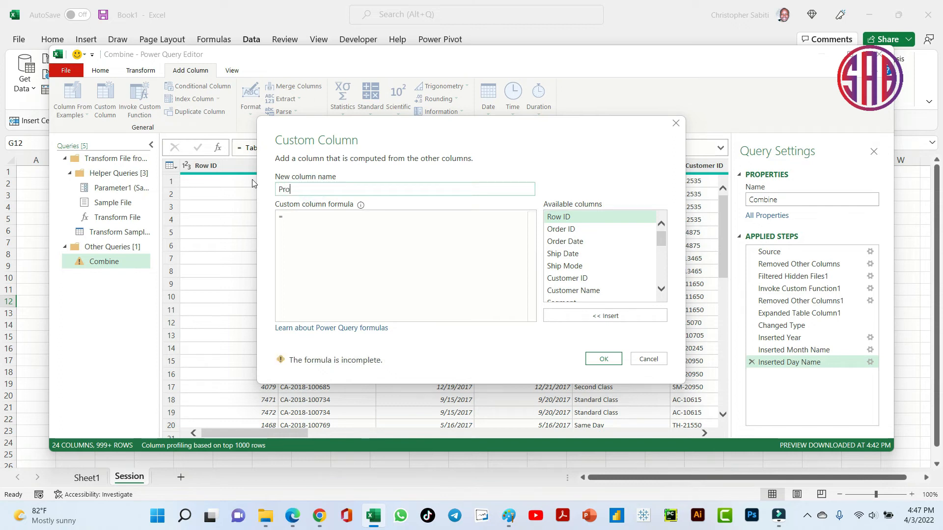
{"action": "type", "text": "fit-Sales "}
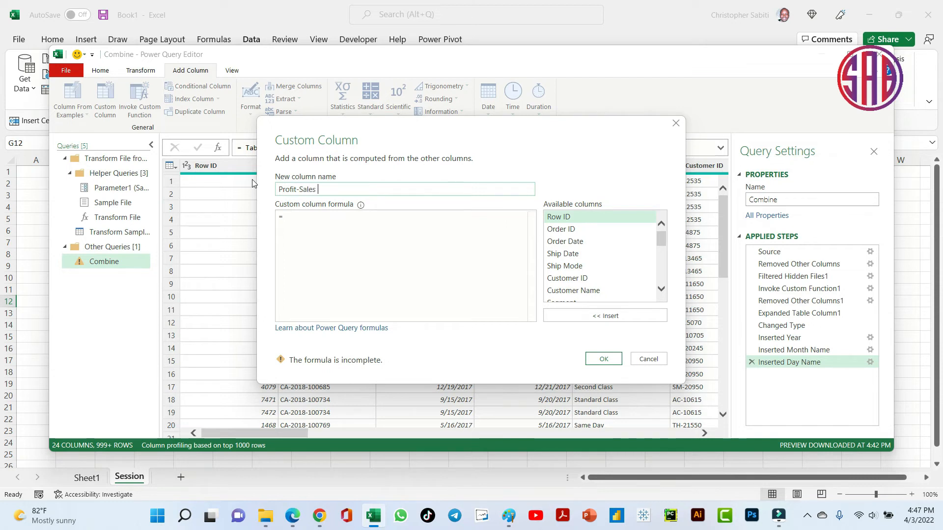
{"action": "type", "text": "Ratio"}
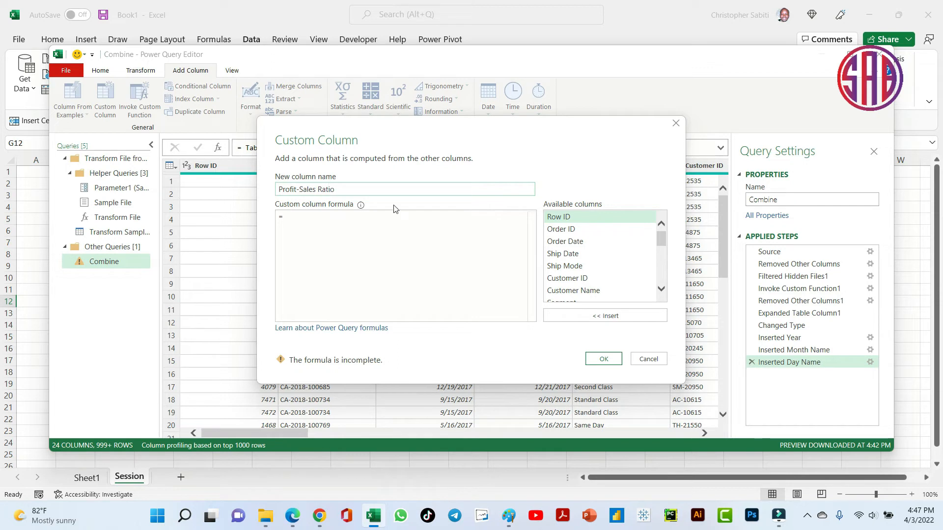
- Define the Profit-Sales Ratio custom column with the formula [Profit]/[Sales] and add it to the Combine query
{"action": "left_click", "coordinate": [308, 217]}
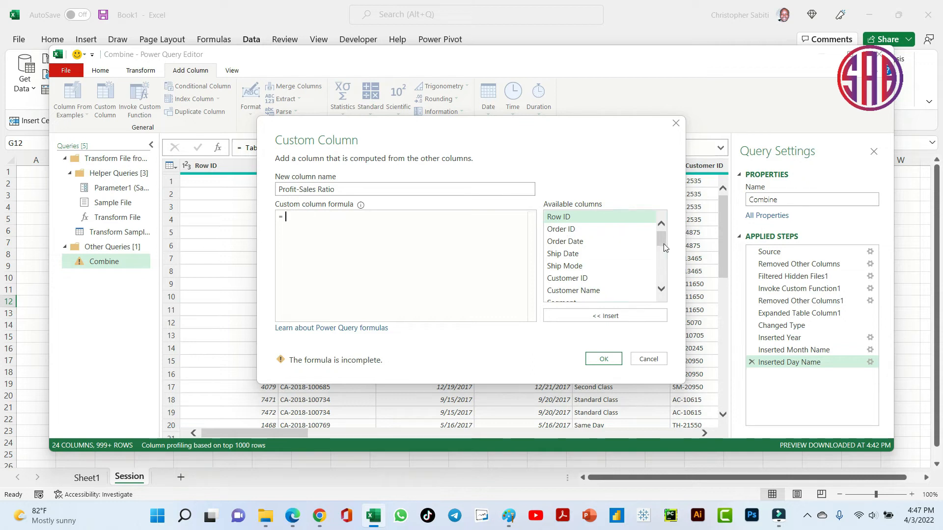
{"action": "scroll", "coordinate": [664, 244], "scroll_direction": "down", "scroll_amount": 5}
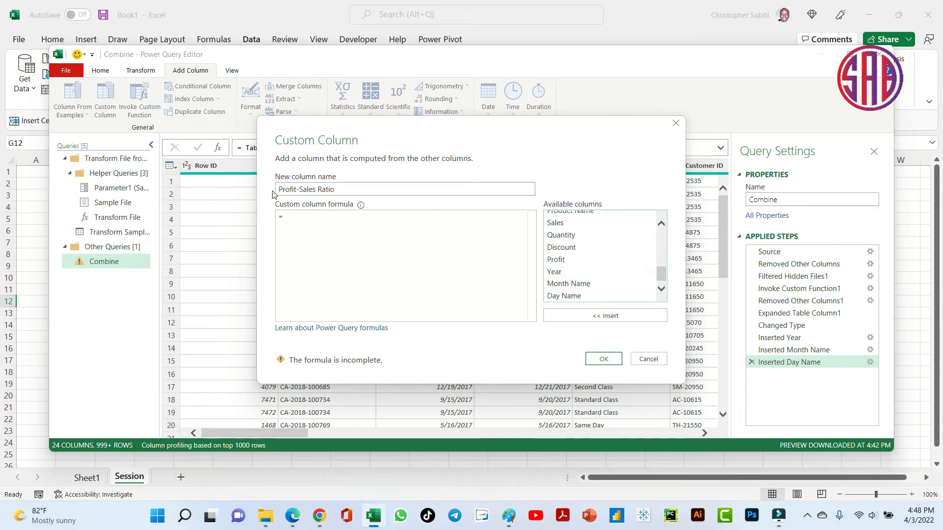
{"action": "double_click", "coordinate": [560, 260]}
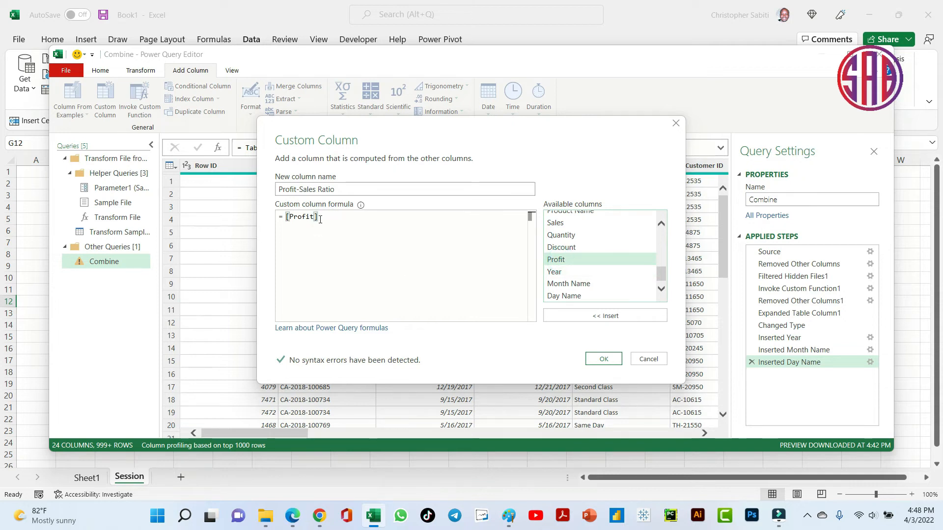
{"action": "type", "text": "/"}
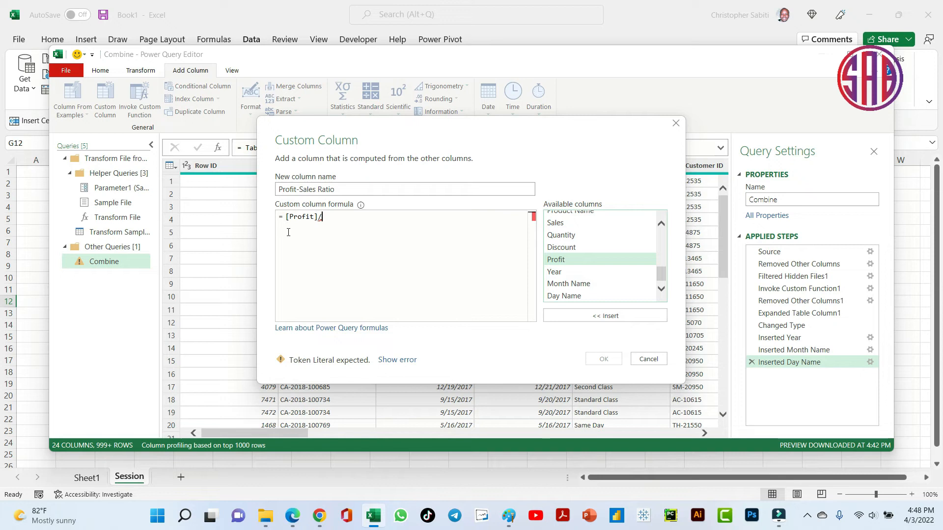
{"action": "double_click", "coordinate": [558, 225]}
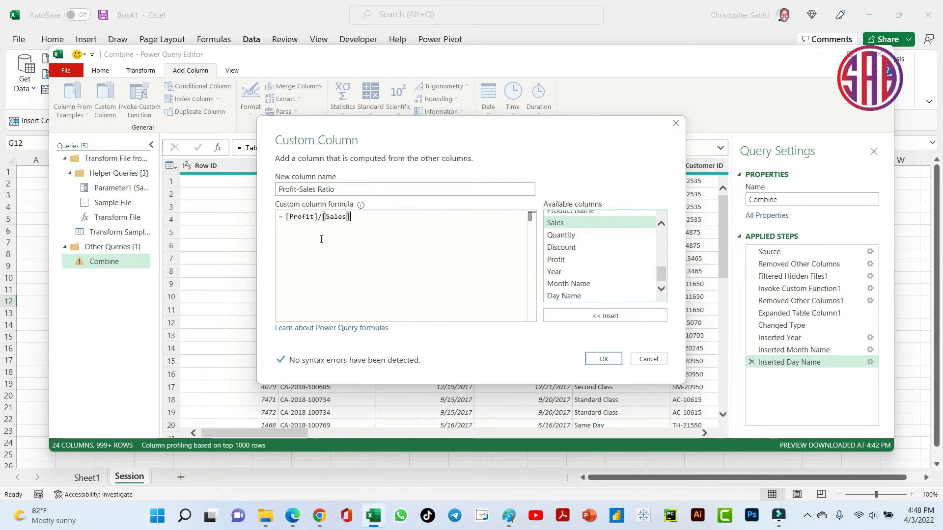
{"action": "left_click", "coordinate": [608, 359]}
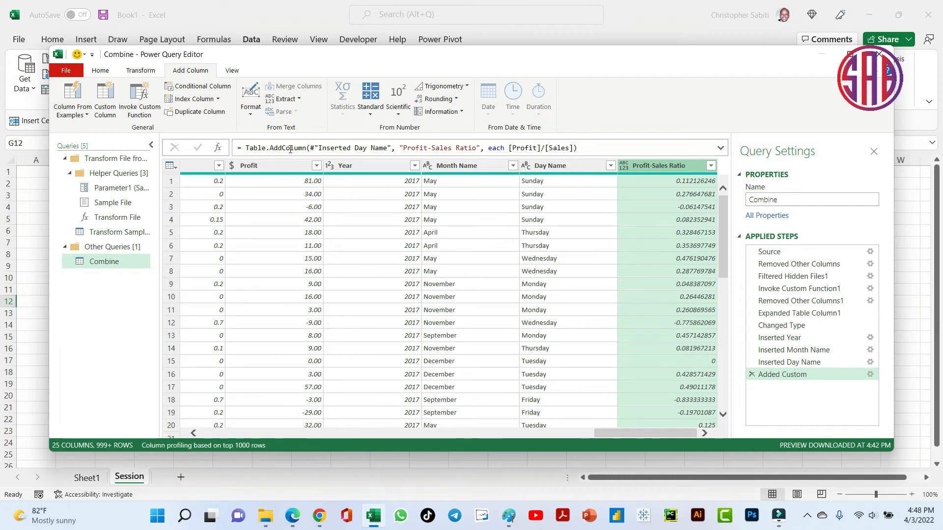
- Review the combined table's rows and available table operations, including the Split Column and Extract options for the Order ID column
{"action": "left_click_drag", "start_coordinate": [644, 430], "coordinate": [252, 432]}
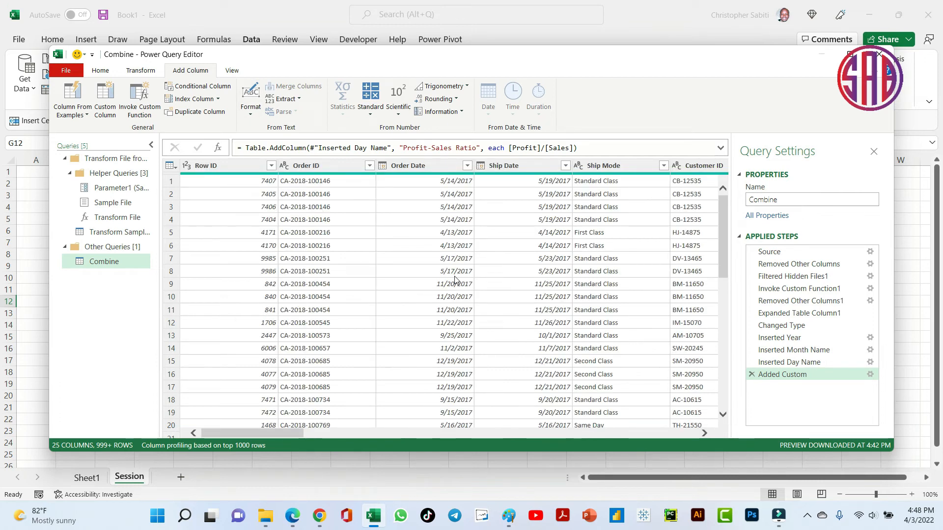
{"action": "scroll", "coordinate": [455, 280], "scroll_direction": "down", "scroll_amount": 1}
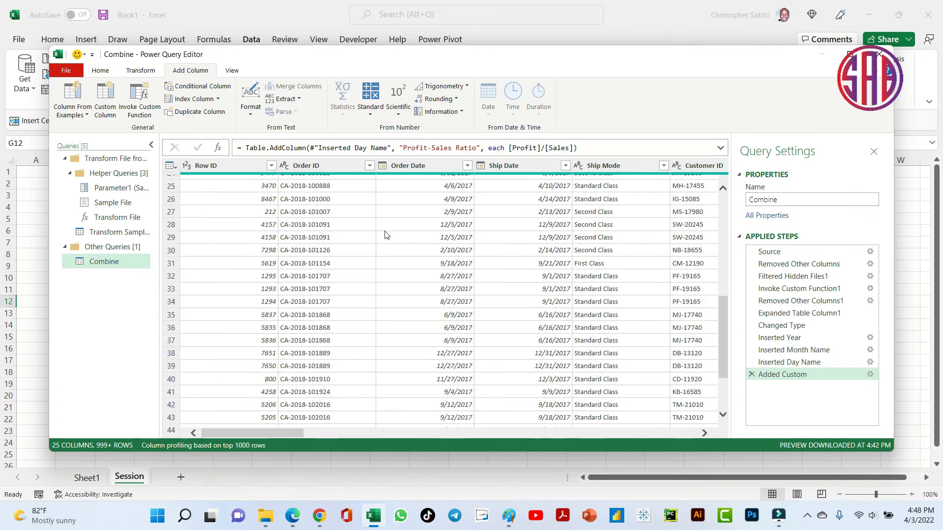
{"action": "left_click", "coordinate": [175, 168]}
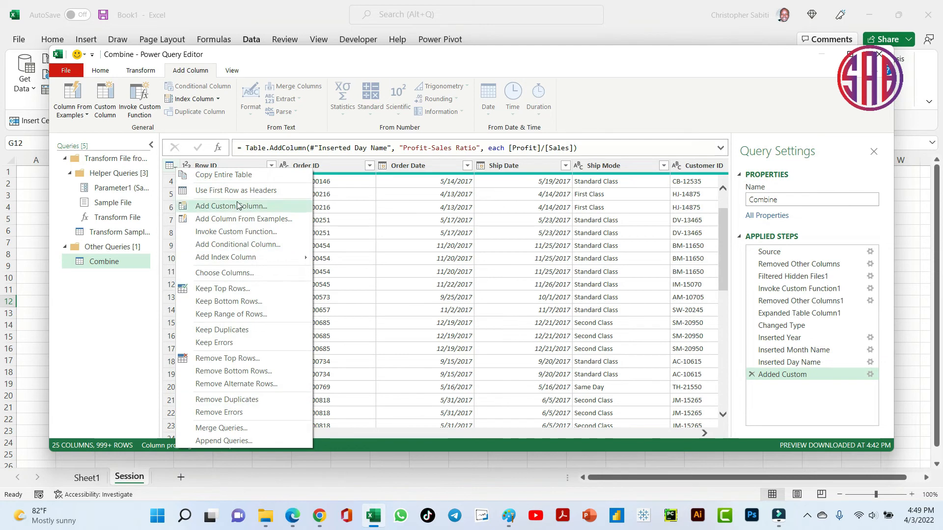
{"action": "left_click", "coordinate": [364, 246]}
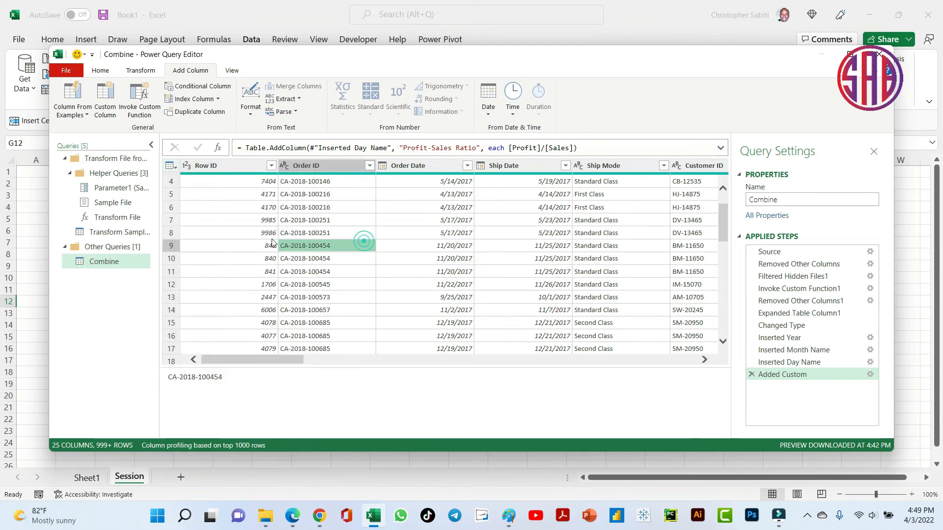
{"action": "left_click", "coordinate": [103, 71]}
{"action": "left_click", "coordinate": [141, 71]}
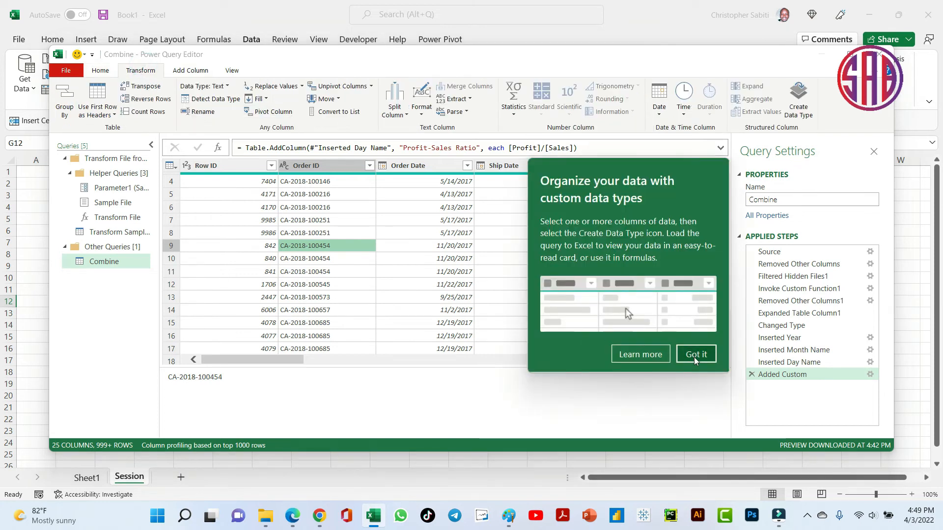
{"action": "left_click", "coordinate": [694, 355]}
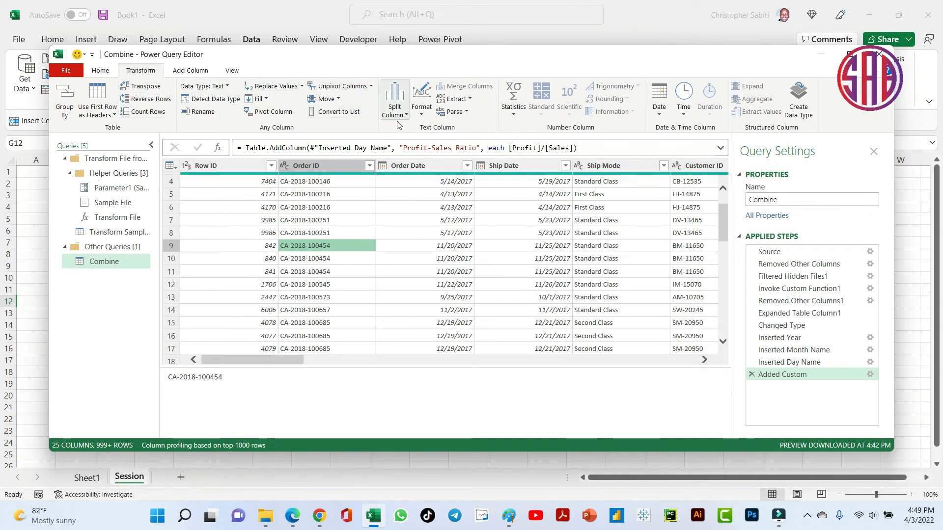
{"action": "left_click", "coordinate": [314, 166]}
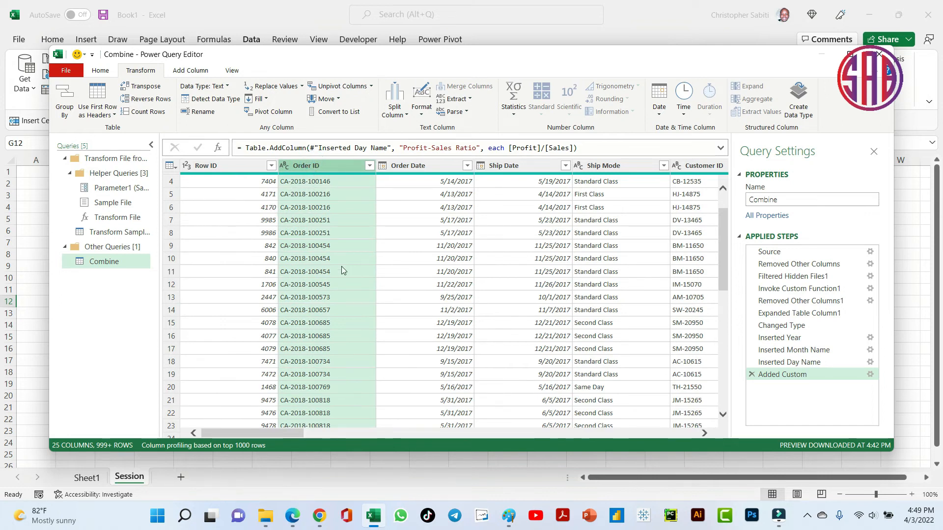
{"action": "left_click", "coordinate": [395, 109]}
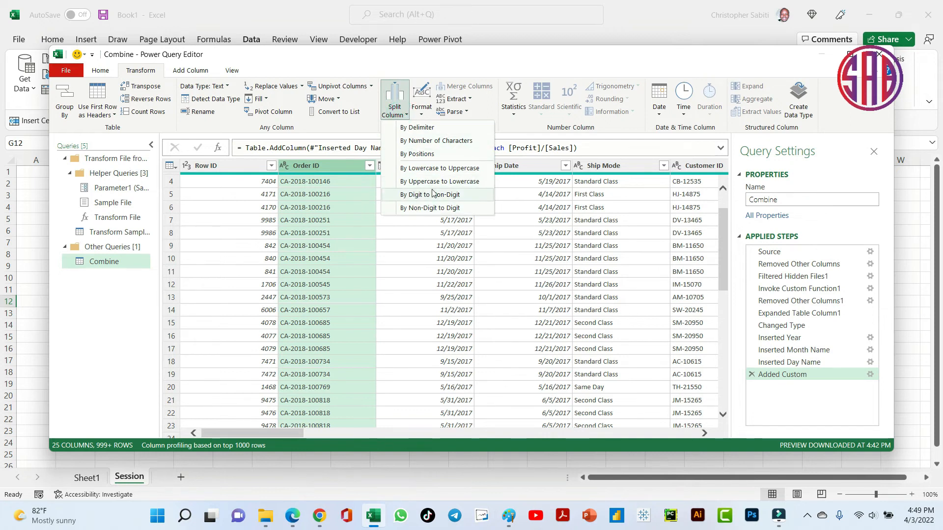
{"action": "left_click", "coordinate": [471, 100]}
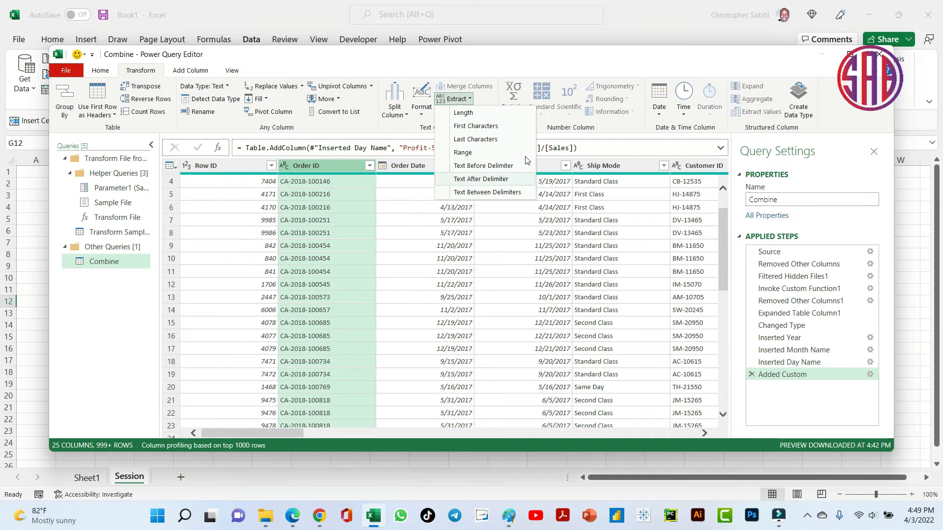
{"action": "left_click", "coordinate": [552, 69]}
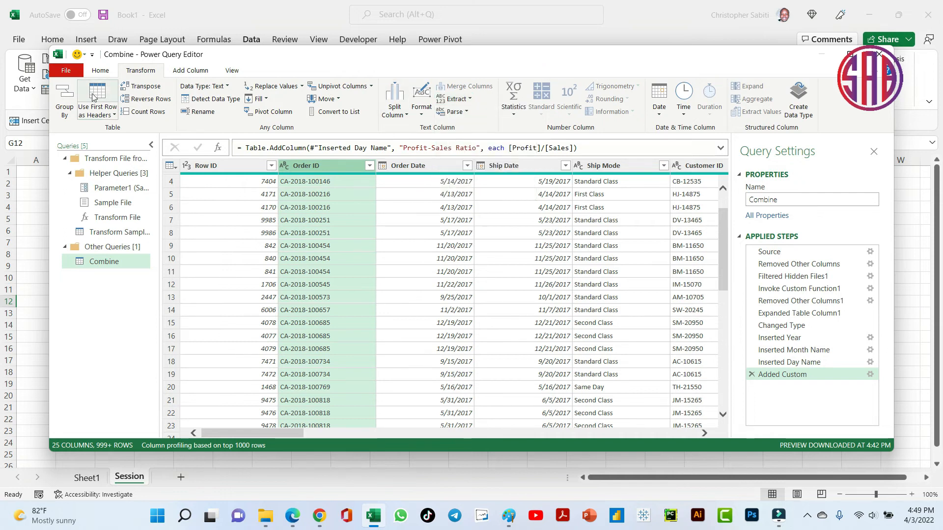
- Close the query editor and load the Combine query as a table in a new worksheet, also adding it to the Data Model
{"action": "left_click", "coordinate": [98, 70]}
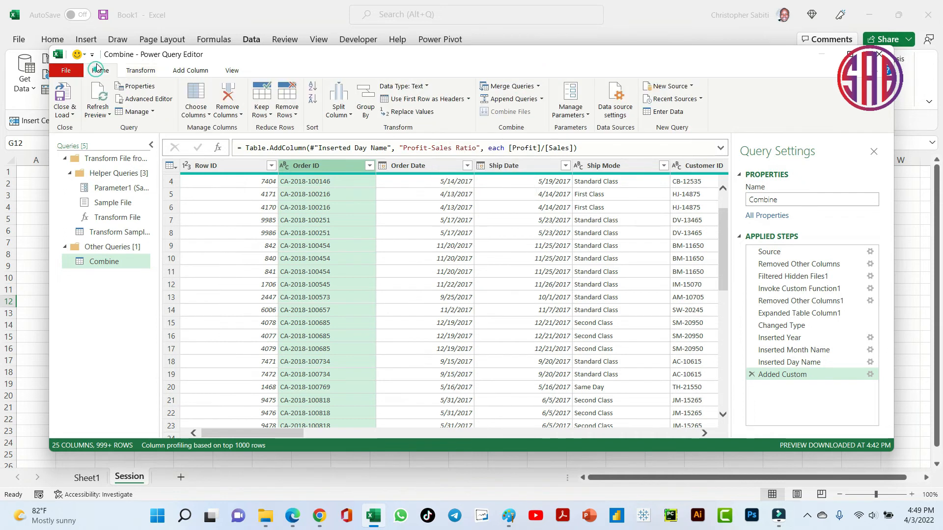
{"action": "left_click", "coordinate": [73, 115]}
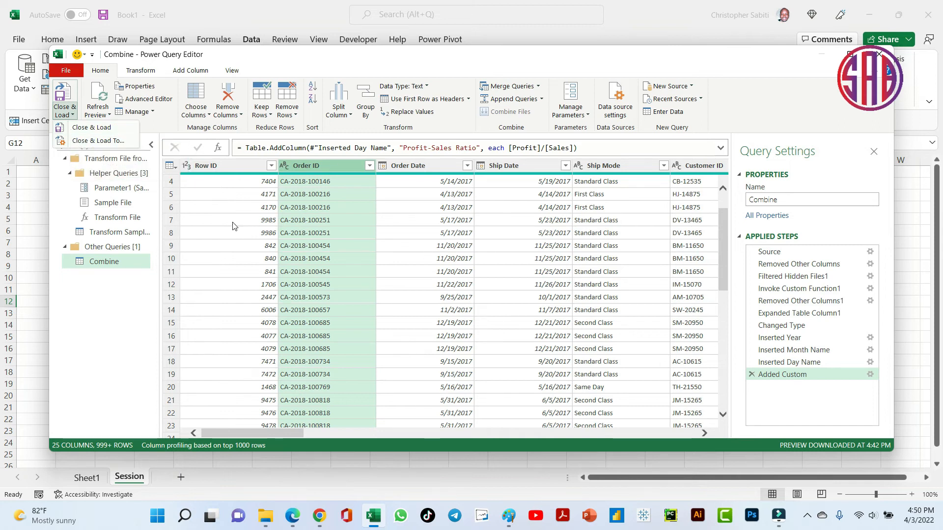
{"action": "left_click", "coordinate": [107, 141]}
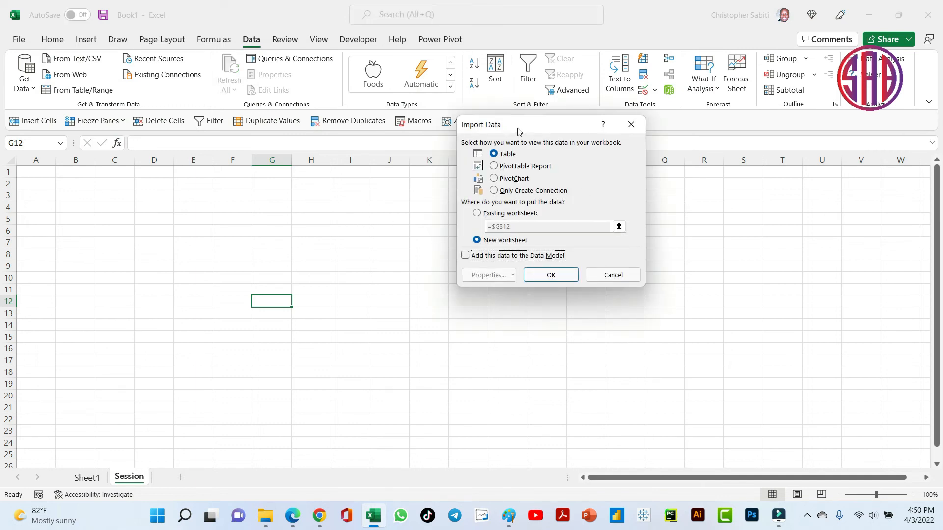
{"action": "left_click_drag", "start_coordinate": [518, 131], "coordinate": [384, 108]}
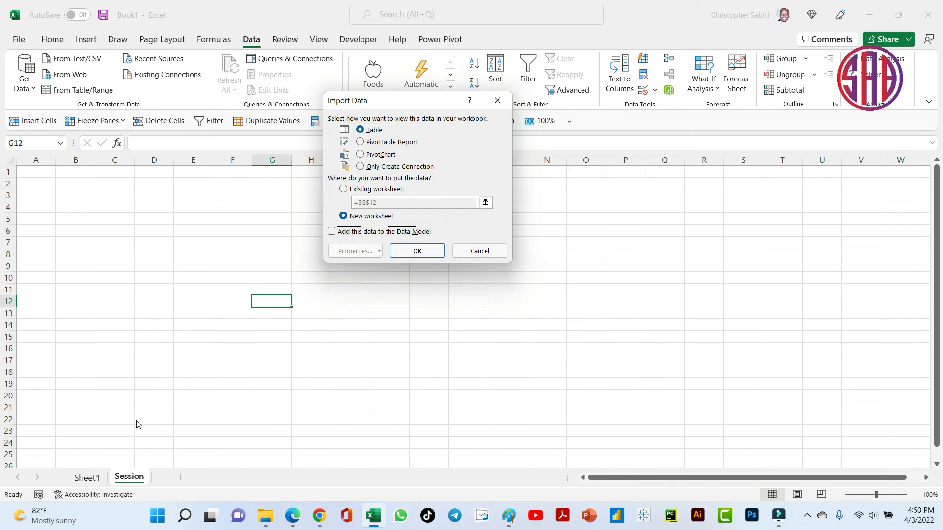
{"action": "left_click", "coordinate": [369, 145]}
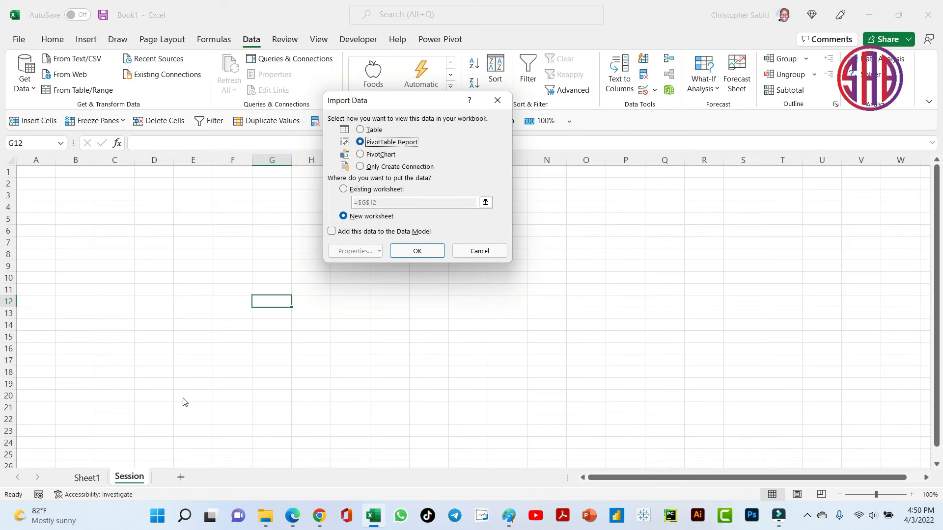
{"action": "left_click", "coordinate": [370, 155]}
{"action": "left_click", "coordinate": [368, 168]}
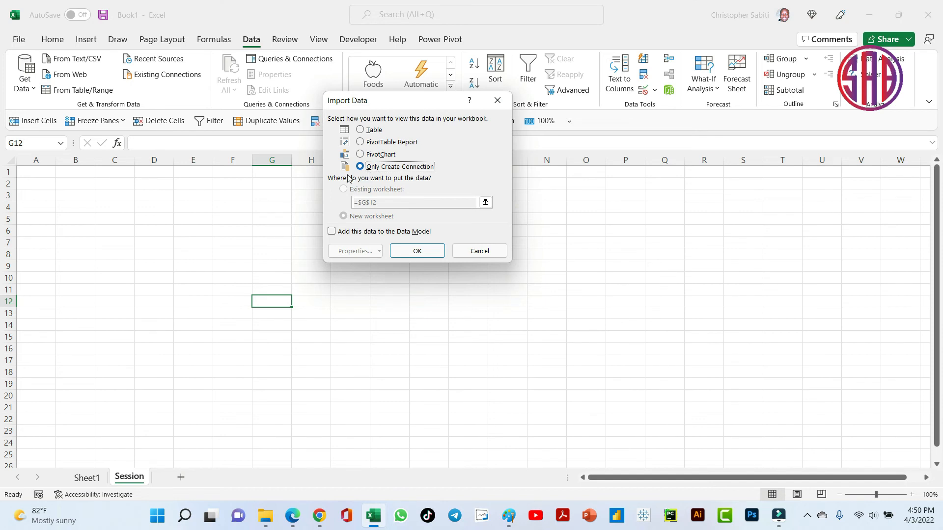
{"action": "left_click", "coordinate": [331, 233]}
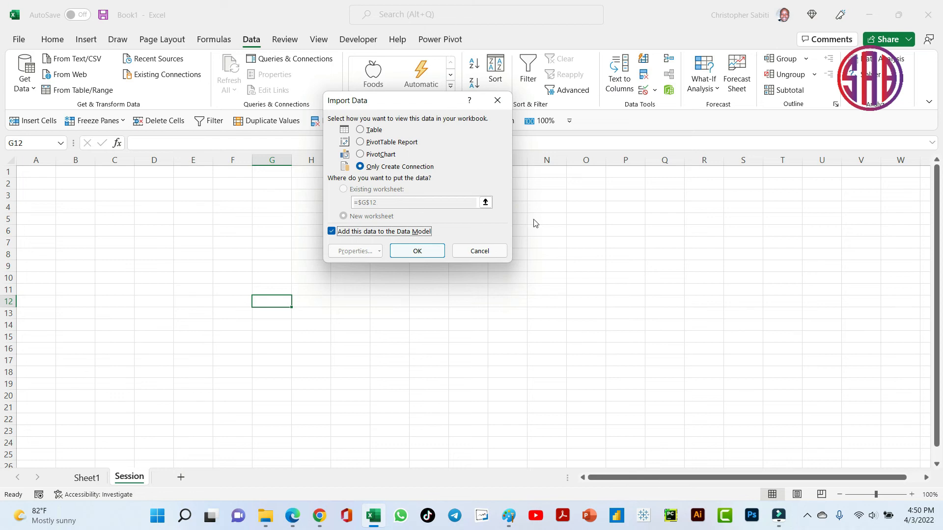
{"action": "left_click", "coordinate": [370, 129]}
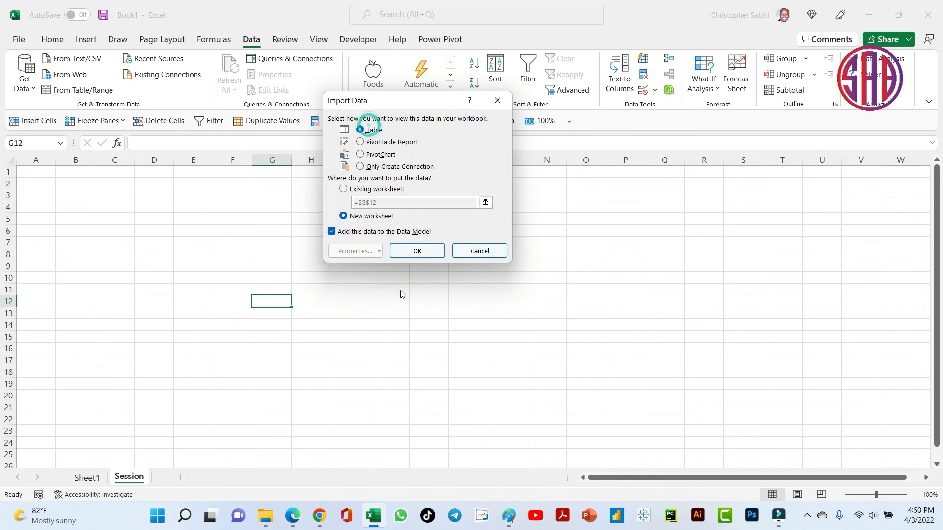
{"action": "left_click", "coordinate": [418, 252]}
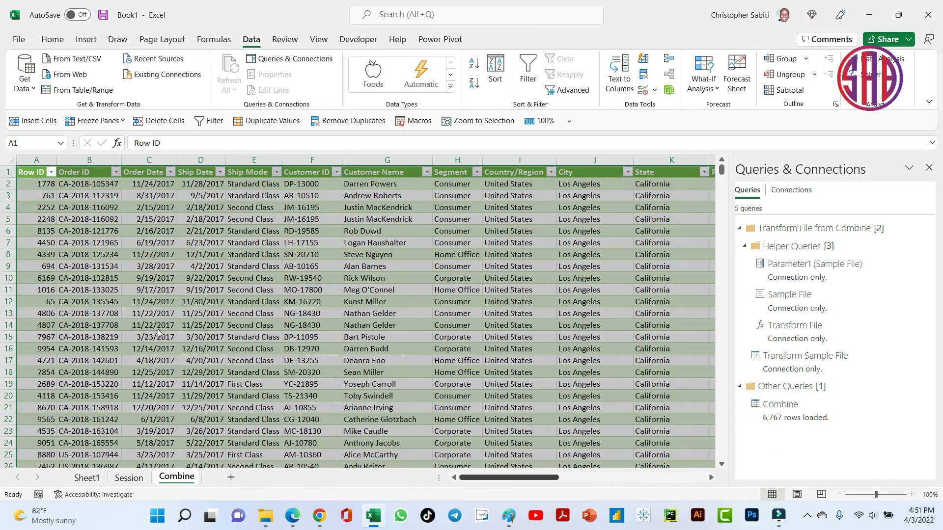
- Examine the loaded Combine table across to its last columns, checking Year, Month Name, Day Name and Profit-Sales Ratio
{"action": "left_click", "coordinate": [184, 243]}
{"action": "key", "text": "Right"}
{"action": "key", "text": "Right"}
{"action": "key", "text": "Right"}
{"action": "key", "text": "Right"}
{"action": "key", "text": "Right"}
{"action": "key", "text": "Right"}
{"action": "key", "text": "Right"}
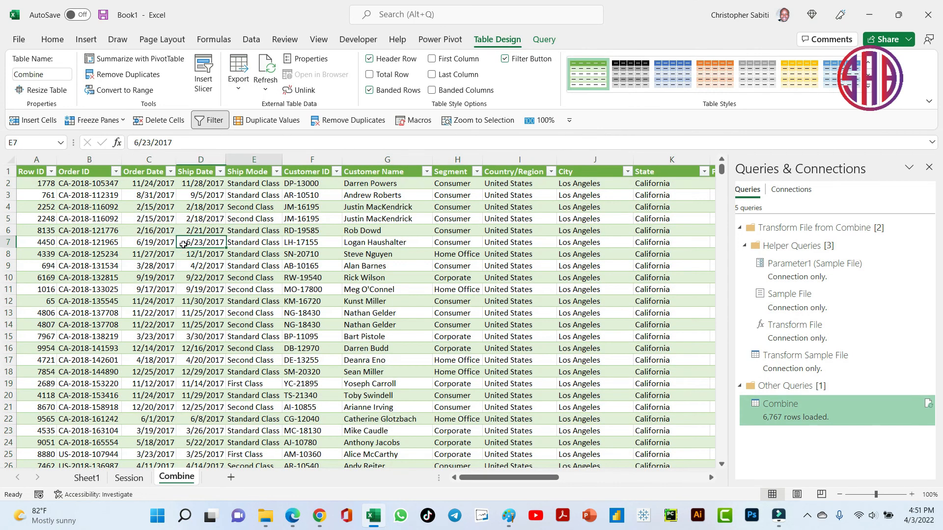
{"action": "key", "text": "Right"}
{"action": "key", "text": "Right"}
{"action": "key", "text": "Right"}
{"action": "key", "text": "Right"}
{"action": "key", "text": "Right"}
{"action": "key", "text": "Right"}
{"action": "key", "text": "Right"}
{"action": "key", "text": "Right"}
{"action": "key", "text": "Right"}
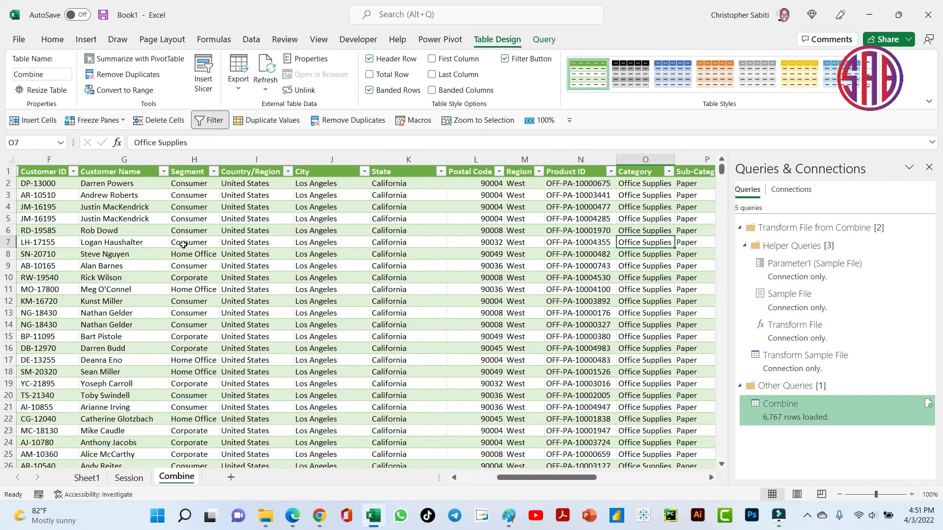
{"action": "key", "text": "Right"}
{"action": "key", "text": "Right"}
{"action": "key", "text": "Right"}
{"action": "key", "text": "Right"}
{"action": "key", "text": "Right"}
{"action": "key", "text": "Right"}
{"action": "key", "text": "Right"}
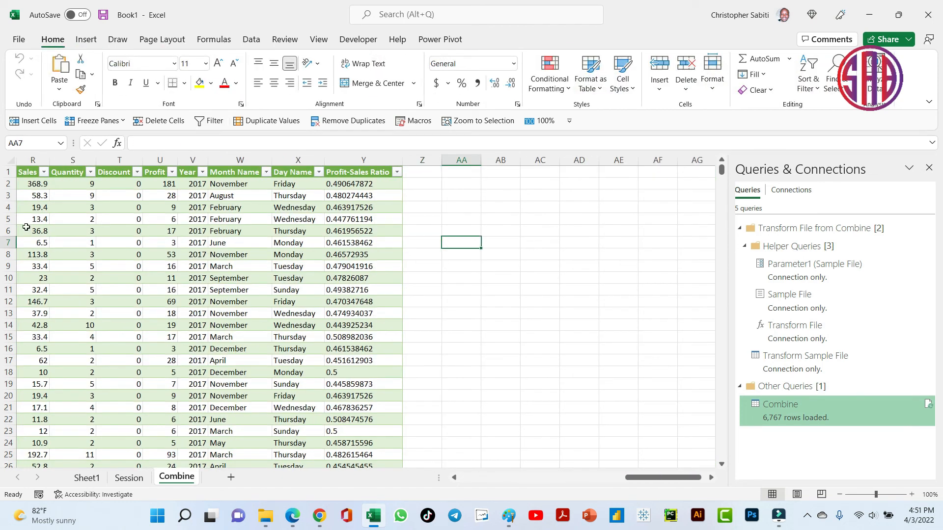
{"action": "left_click", "coordinate": [192, 160]}
{"action": "left_click", "coordinate": [230, 156]}
{"action": "left_click", "coordinate": [298, 158]}
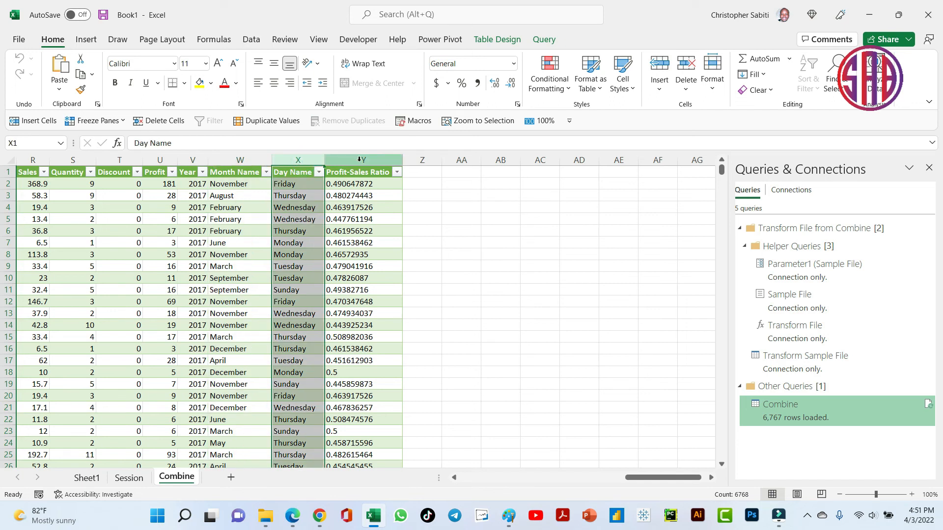
{"action": "left_click", "coordinate": [360, 159]}
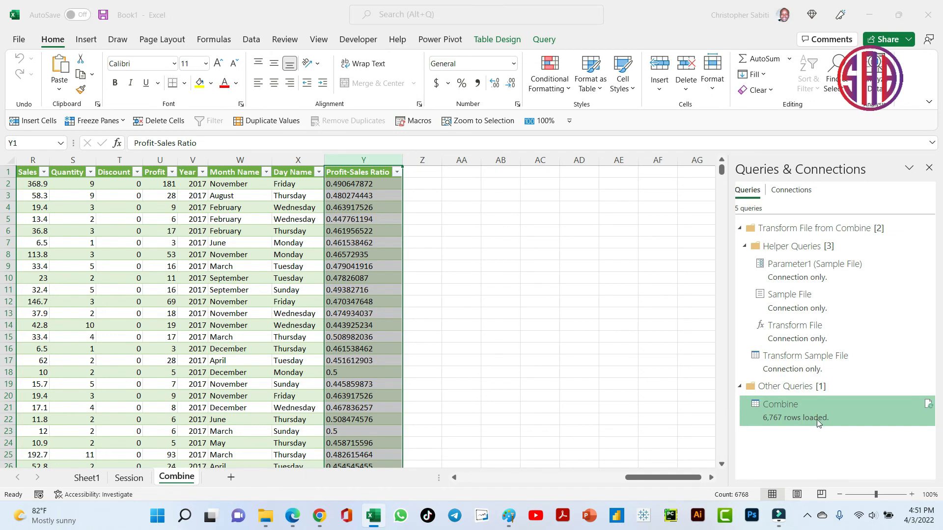
- Preview the Combine query's details, reopen it for editing, then close and load it again and return to its preview
{"action": "mouse_move", "coordinate": [819, 430]}
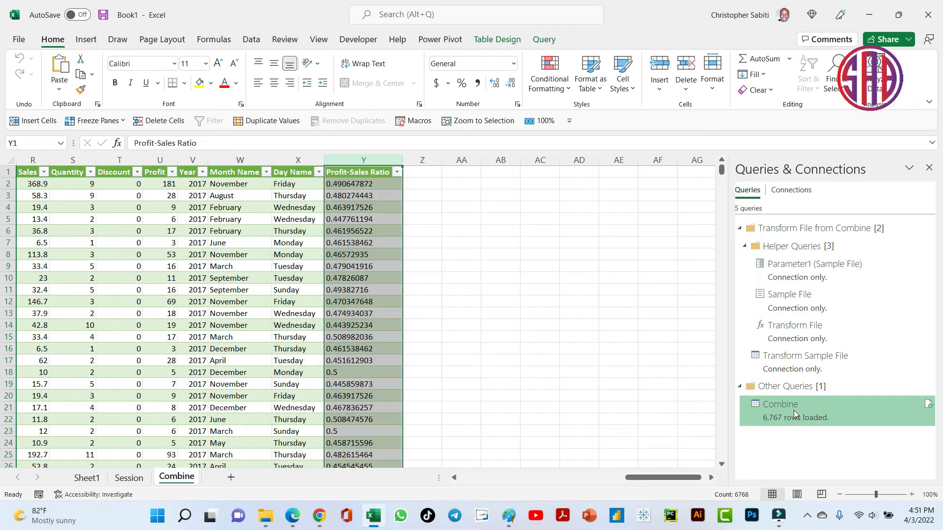
{"action": "mouse_move", "coordinate": [791, 408]}
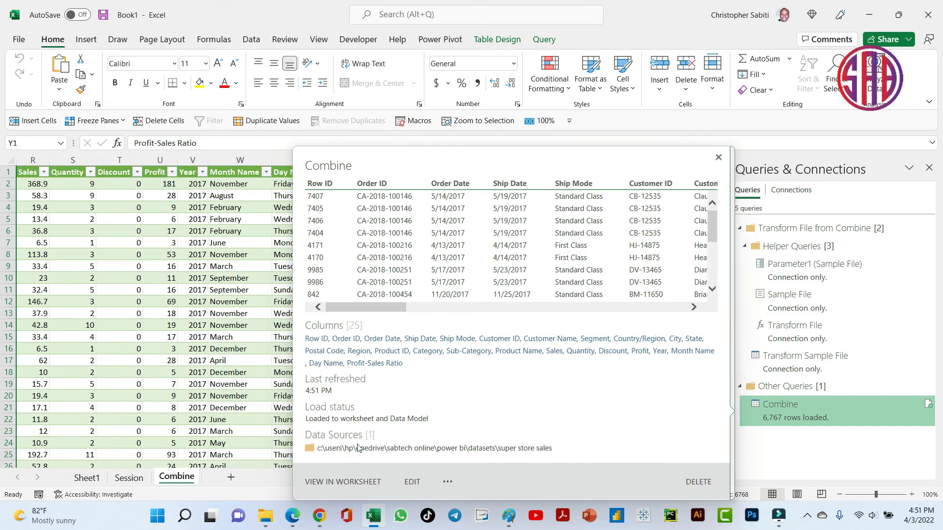
{"action": "left_click", "coordinate": [412, 482]}
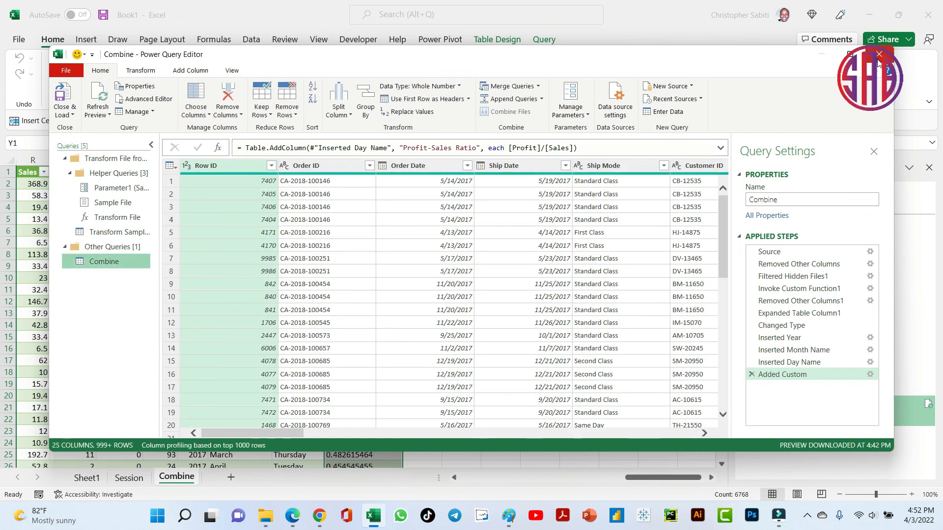
{"action": "left_click", "coordinate": [72, 115]}
{"action": "left_click", "coordinate": [79, 128]}
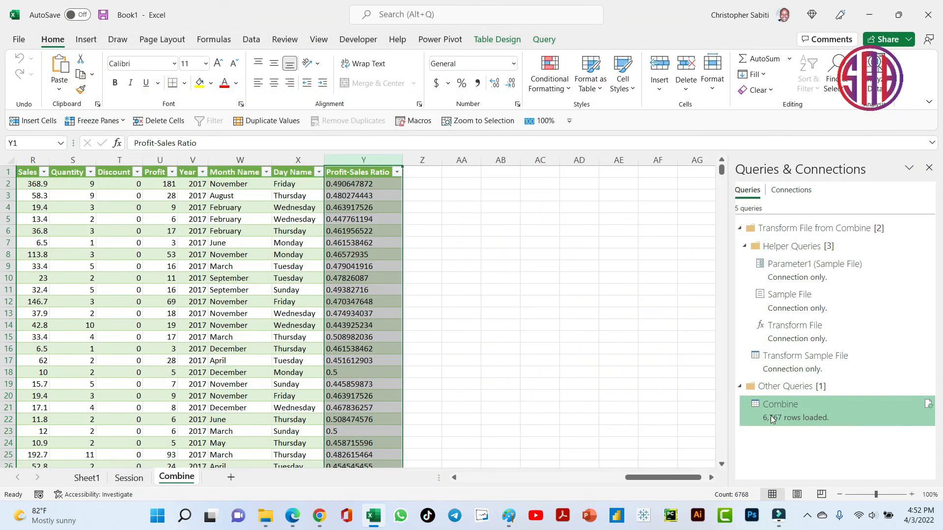
{"action": "mouse_move", "coordinate": [773, 415]}
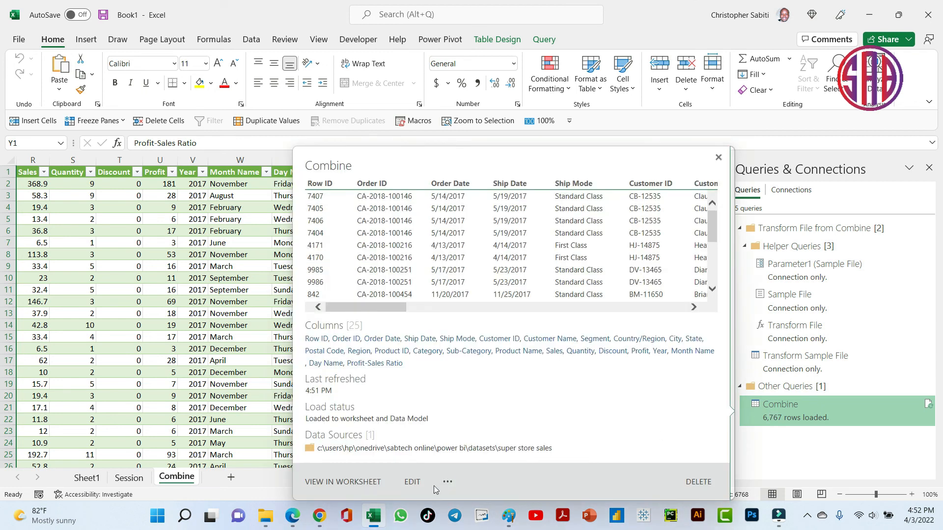
- Check the additional options for the Combine query, close its preview and return to the first columns of the loaded table
{"action": "left_click", "coordinate": [447, 482]}
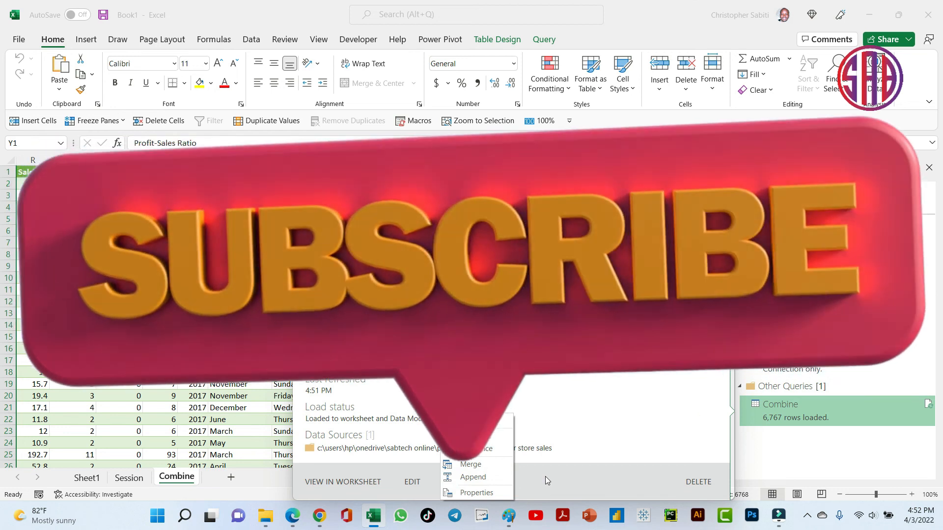
{"action": "left_click", "coordinate": [546, 477]}
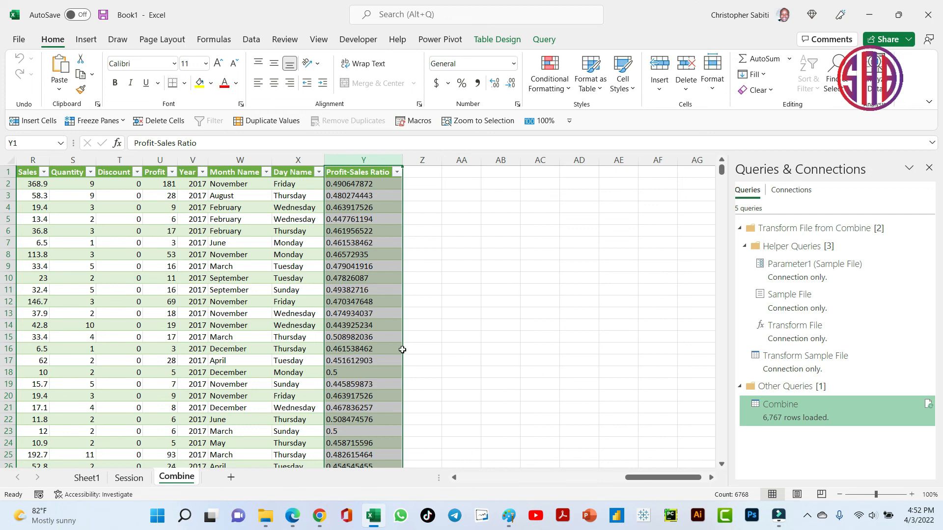
{"action": "left_click", "coordinate": [209, 227]}
{"action": "key", "text": "Left"}
{"action": "key", "text": "Left"}
{"action": "key", "text": "Left"}
{"action": "key", "text": "Left"}
{"action": "key", "text": "Left"}
{"action": "key", "text": "Left"}
{"action": "key", "text": "Left"}
{"action": "key", "text": "Left"}
{"action": "key", "text": "Left"}
{"action": "key", "text": "Left"}
{"action": "key", "text": "Left"}
{"action": "key", "text": "Left"}
{"action": "key", "text": "Left"}
{"action": "key", "text": "Left"}
{"action": "key", "text": "Left"}
{"action": "key", "text": "Left"}
{"action": "key", "text": "Left"}
{"action": "key", "text": "Left"}
{"action": "key", "text": "Left"}
{"action": "key", "text": "Left"}
{"action": "key", "text": "Left"}
{"action": "key", "text": "Left"}
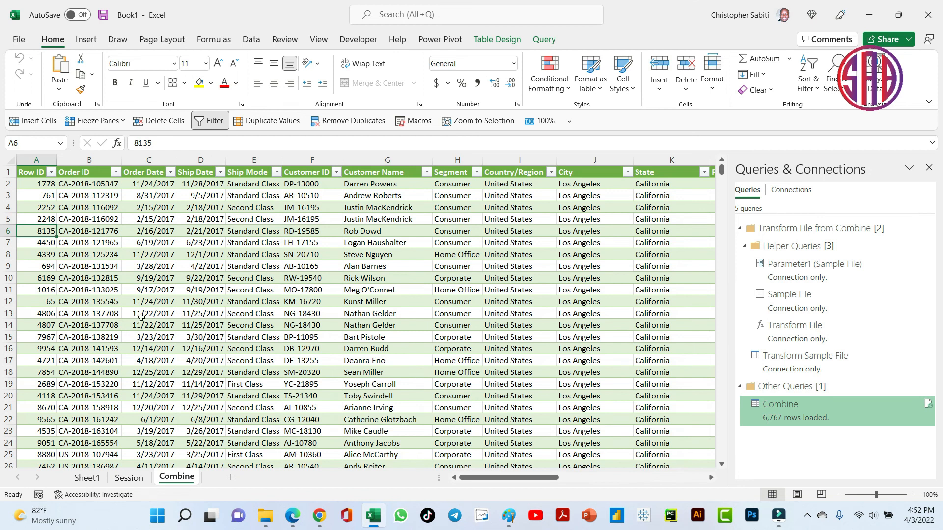
- Insert a PivotTable based on the Combine table in a new worksheet
{"action": "left_click", "coordinate": [141, 317]}
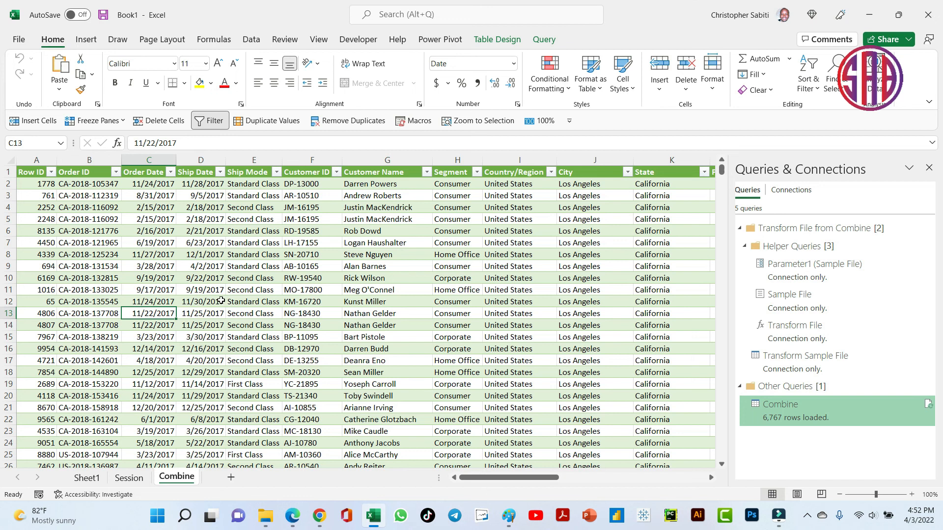
{"action": "left_click", "coordinate": [86, 39]}
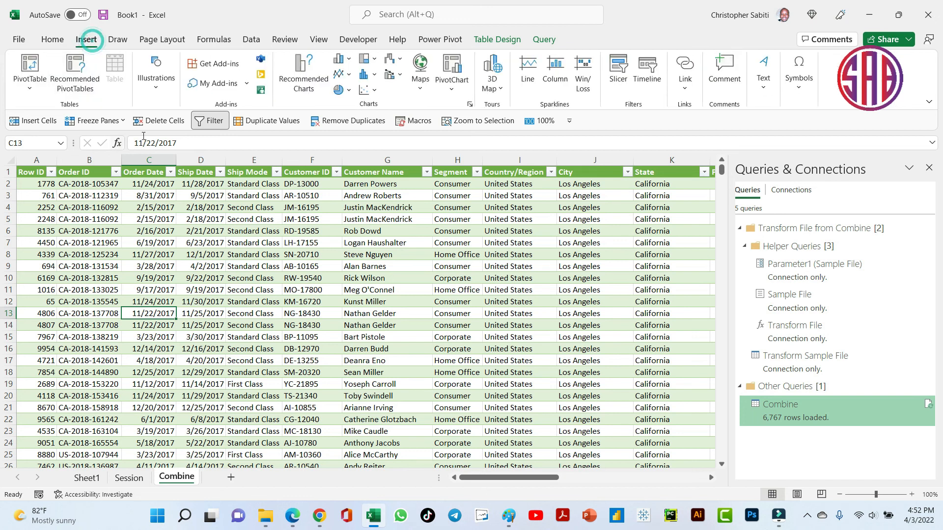
{"action": "left_click", "coordinate": [29, 69]}
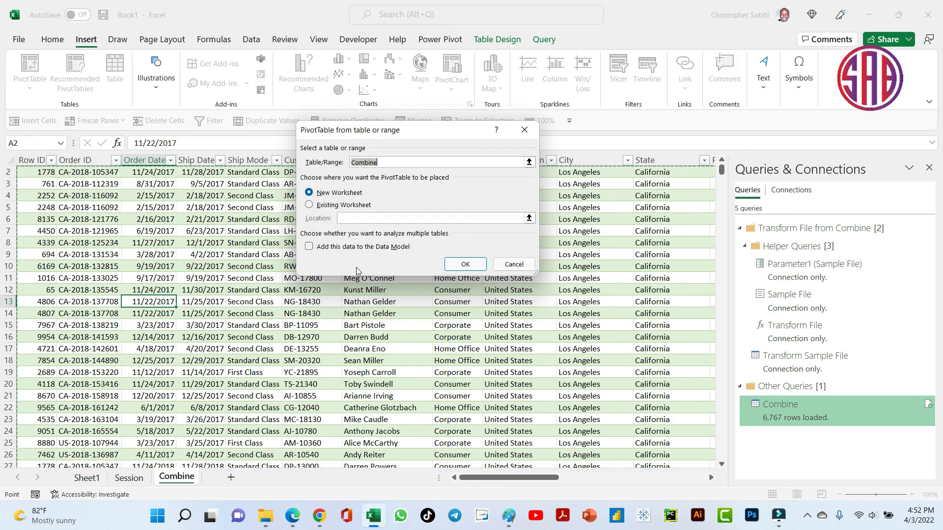
{"action": "left_click", "coordinate": [465, 264]}
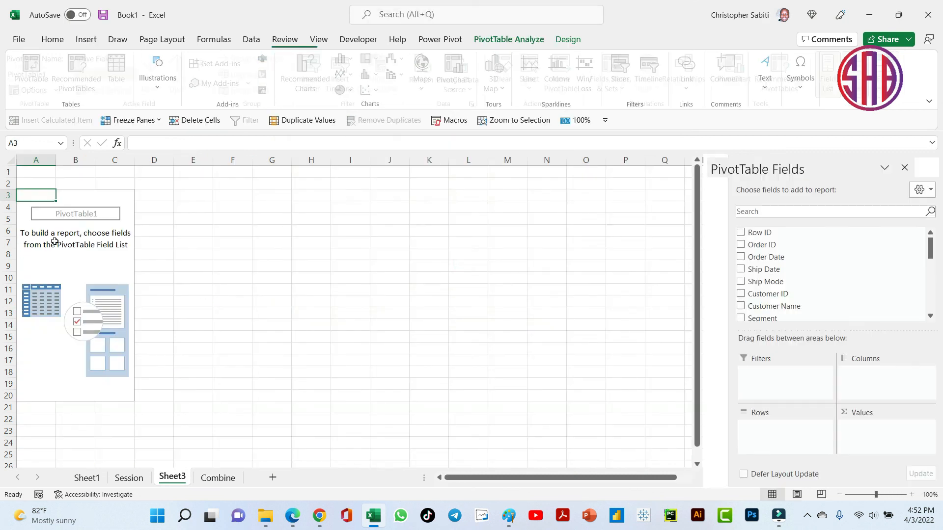
- Build the PivotTable with Year as rows and the sum of Sales as values
{"action": "scroll", "coordinate": [809, 285], "scroll_direction": "down", "scroll_amount": 5}
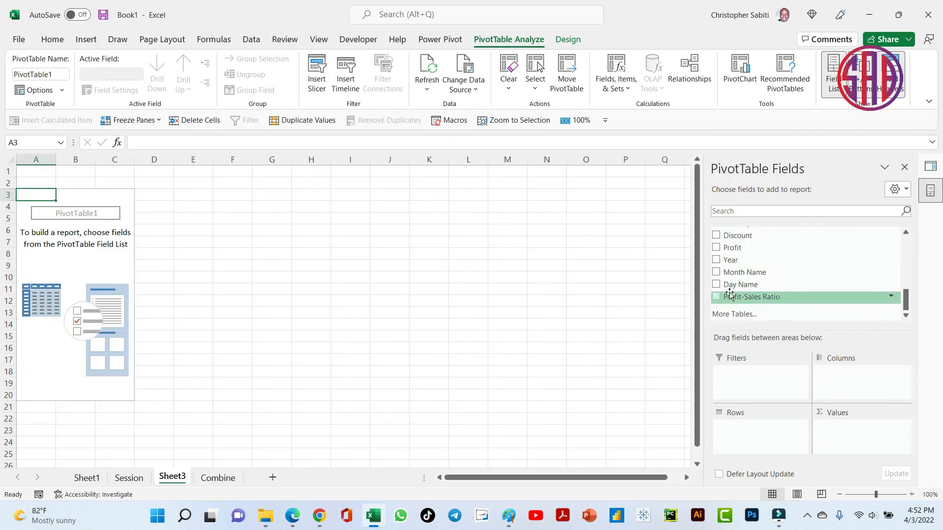
{"action": "left_click_drag", "start_coordinate": [730, 260], "coordinate": [745, 433]}
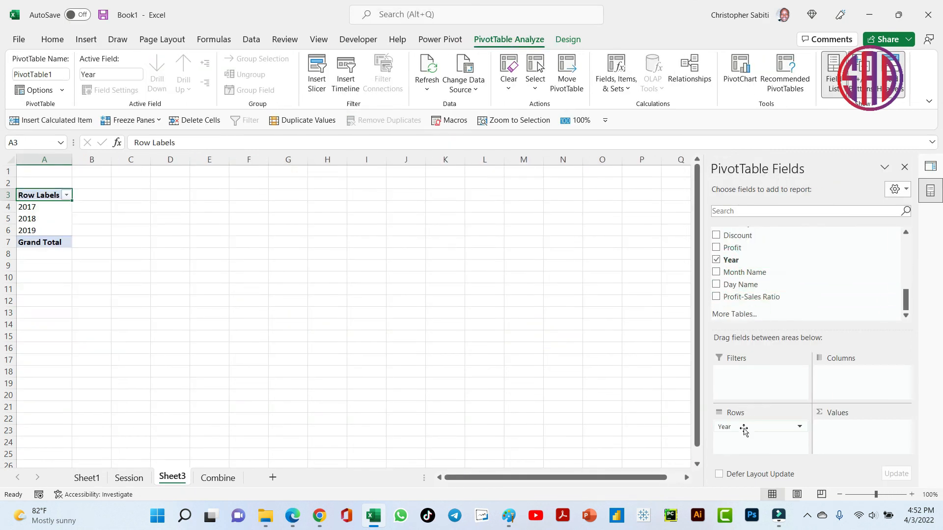
{"action": "scroll", "coordinate": [756, 303], "scroll_direction": "up", "scroll_amount": 2}
{"action": "scroll", "coordinate": [756, 303], "scroll_direction": "down", "scroll_amount": 2}
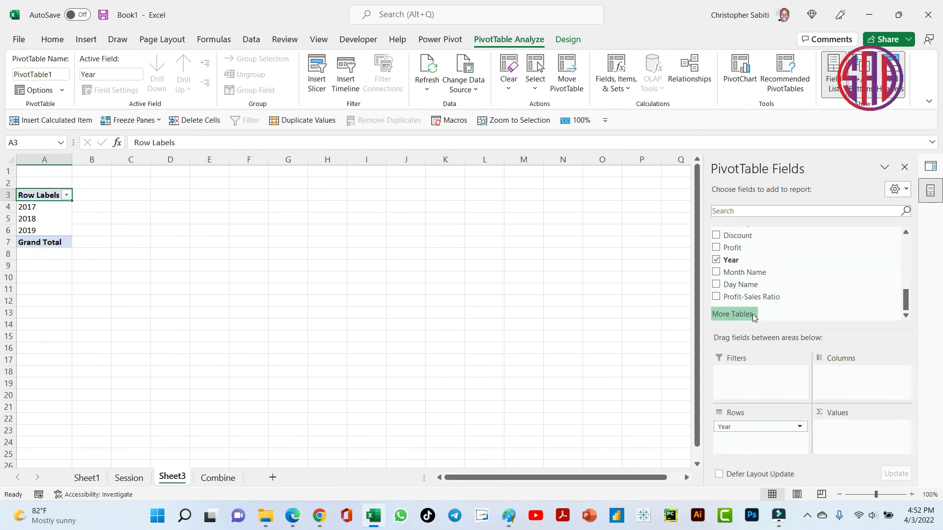
{"action": "scroll", "coordinate": [744, 300], "scroll_direction": "up", "scroll_amount": 2}
{"action": "left_click_drag", "start_coordinate": [732, 270], "coordinate": [837, 445]}
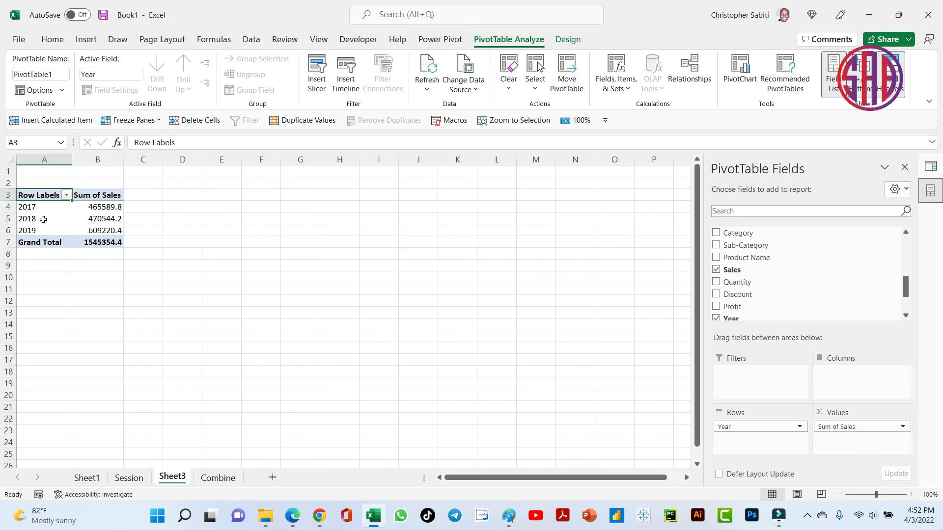
- Format the PivotTable's Sum of Sales values as Number with a 1000 separator and 0 decimal places
{"action": "left_click", "coordinate": [103, 217]}
{"action": "right_click", "coordinate": [103, 217]}
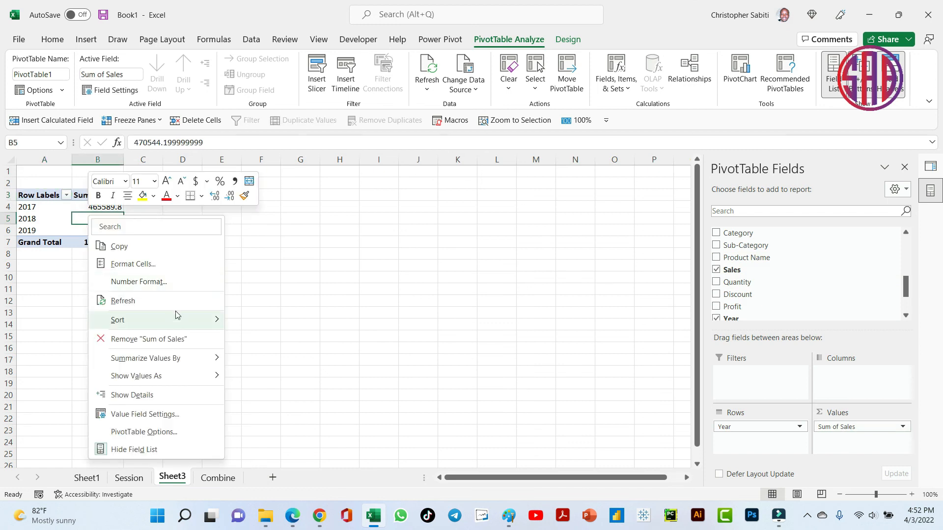
{"action": "left_click", "coordinate": [135, 282]}
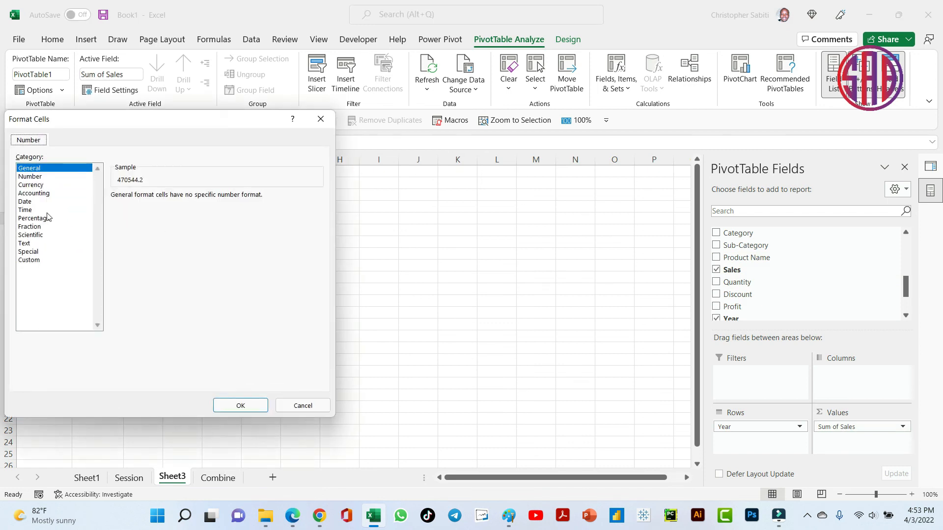
{"action": "left_click", "coordinate": [30, 177]}
{"action": "left_click", "coordinate": [115, 212]}
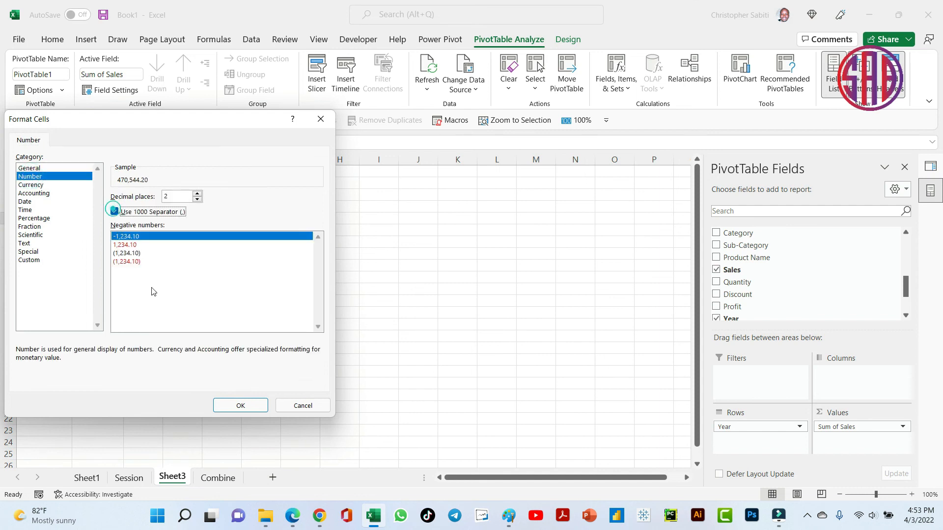
{"action": "left_click", "coordinate": [197, 199]}
{"action": "left_click", "coordinate": [197, 199]}
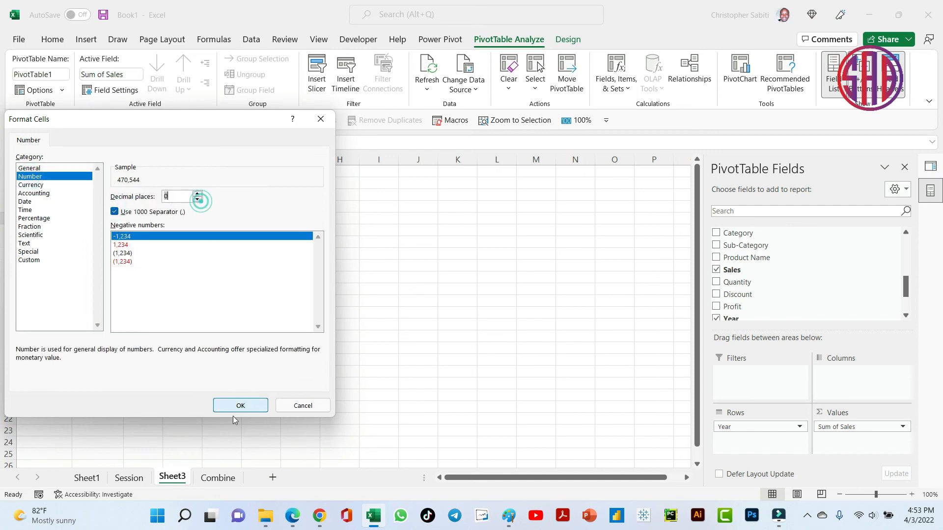
{"action": "left_click", "coordinate": [240, 404]}
{"action": "left_click", "coordinate": [157, 275]}
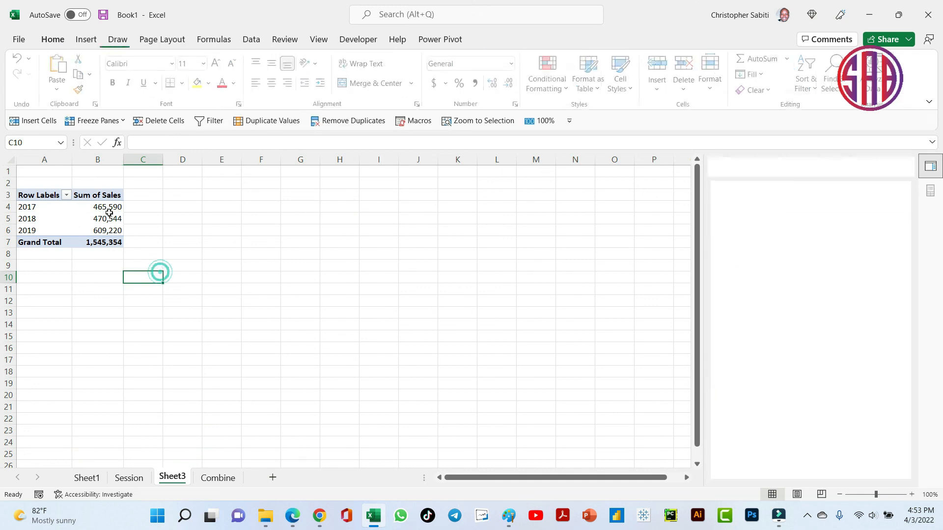
{"action": "left_click", "coordinate": [83, 219]}
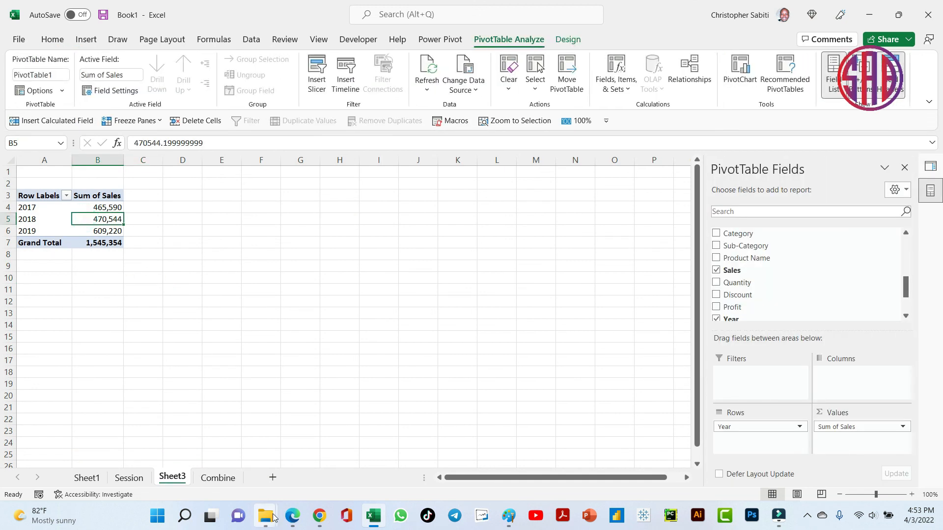
- In File Explorer, move 2020_Sales and 2021_Sales from the Temp folder into Super Store Sales, and switch back to Excel
{"action": "mouse_move", "coordinate": [265, 519]}
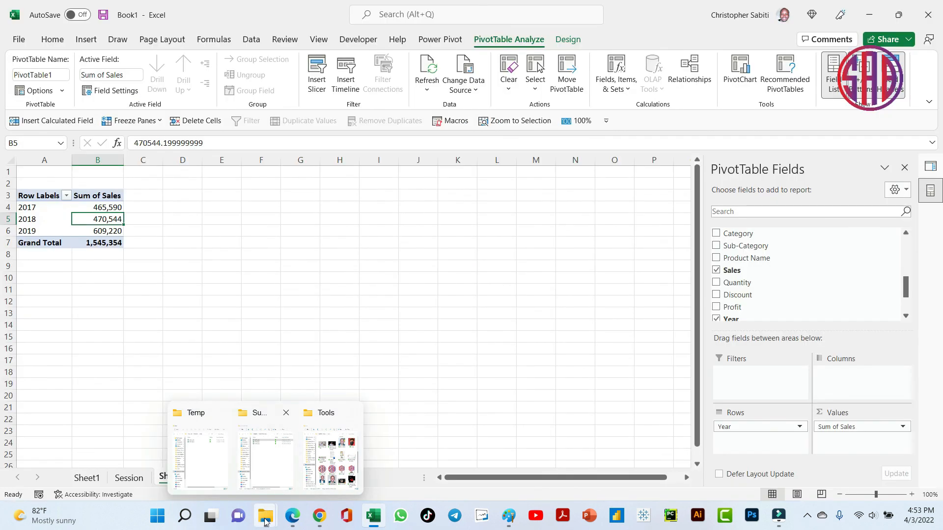
{"action": "left_click", "coordinate": [200, 456]}
{"action": "mouse_move", "coordinate": [265, 516]}
{"action": "left_click", "coordinate": [274, 459]}
{"action": "left_click_drag", "start_coordinate": [452, 54], "coordinate": [135, 28]}
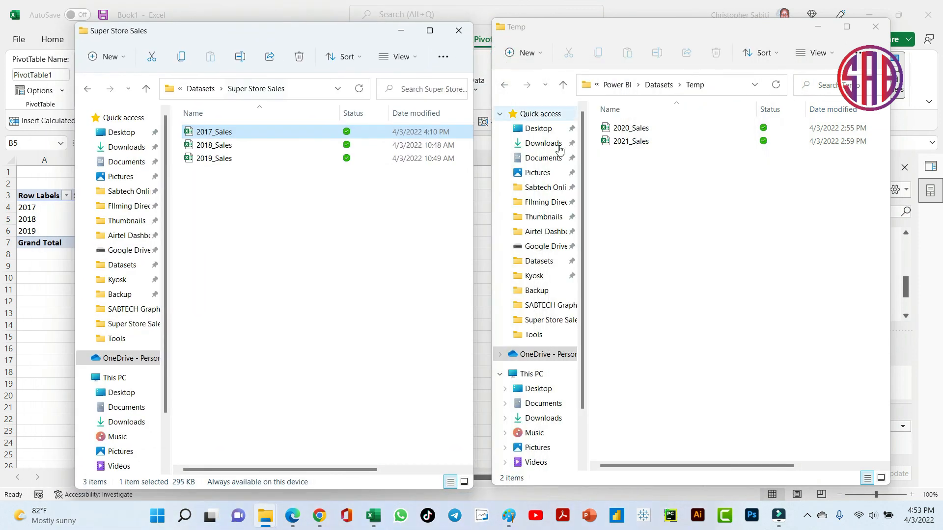
{"action": "left_click", "coordinate": [636, 159]}
{"action": "left_click_drag", "start_coordinate": [630, 162], "coordinate": [226, 311]}
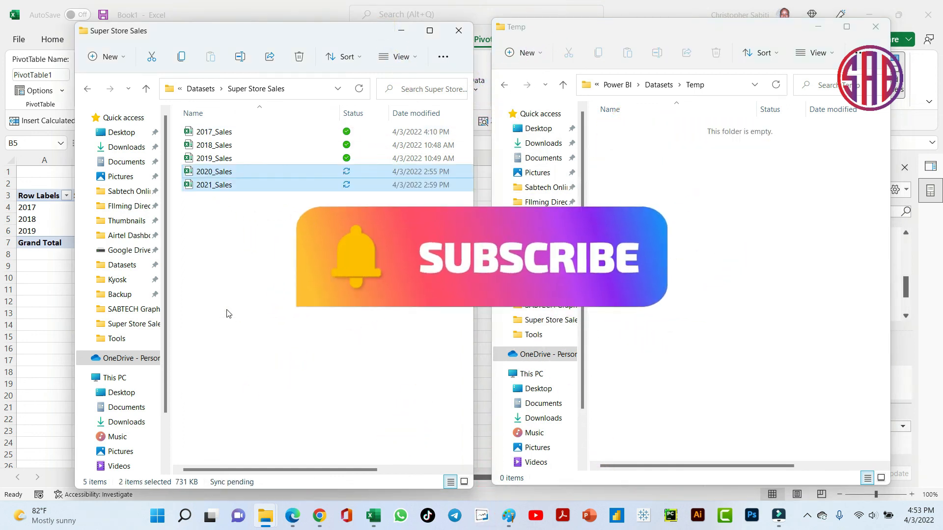
{"action": "left_click", "coordinate": [54, 347]}
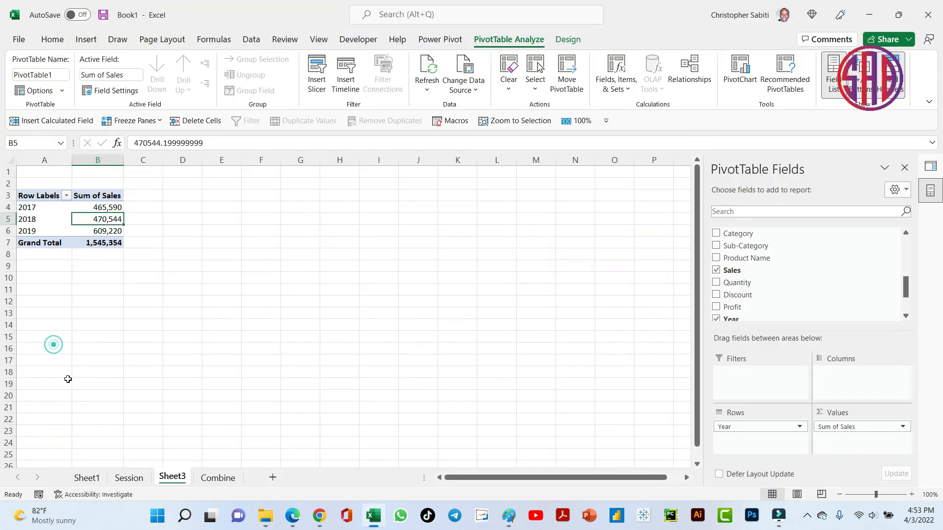
- Refresh all data connections from the Combine sheet and check the Combine query's load status
{"action": "left_click", "coordinate": [198, 478]}
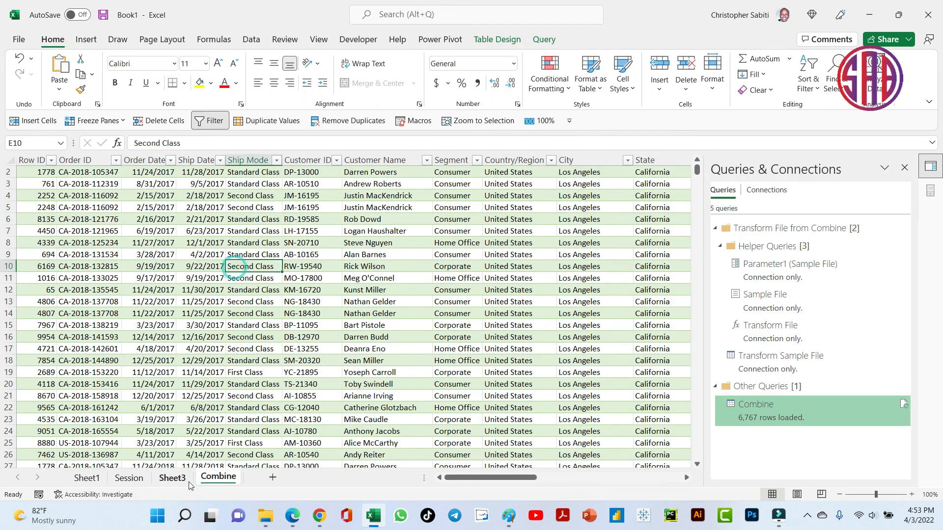
{"action": "left_click", "coordinate": [172, 479]}
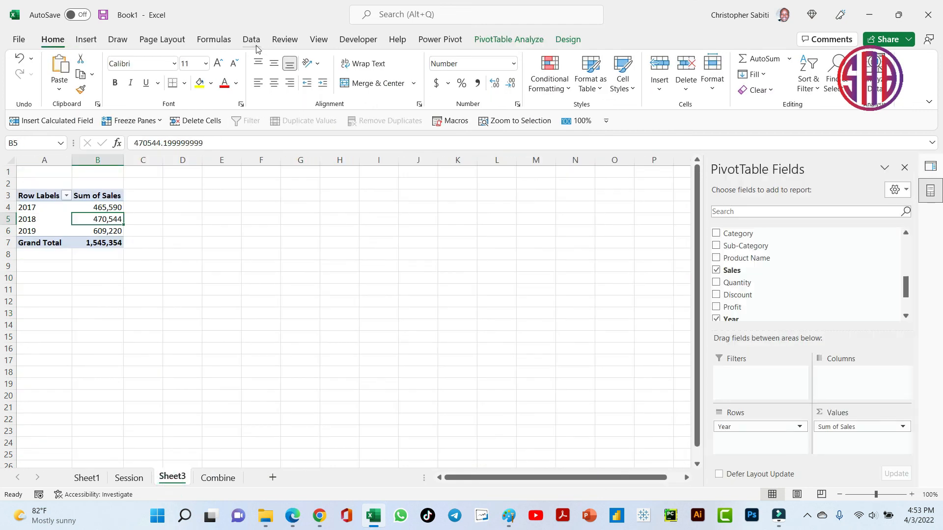
{"action": "left_click", "coordinate": [252, 41]}
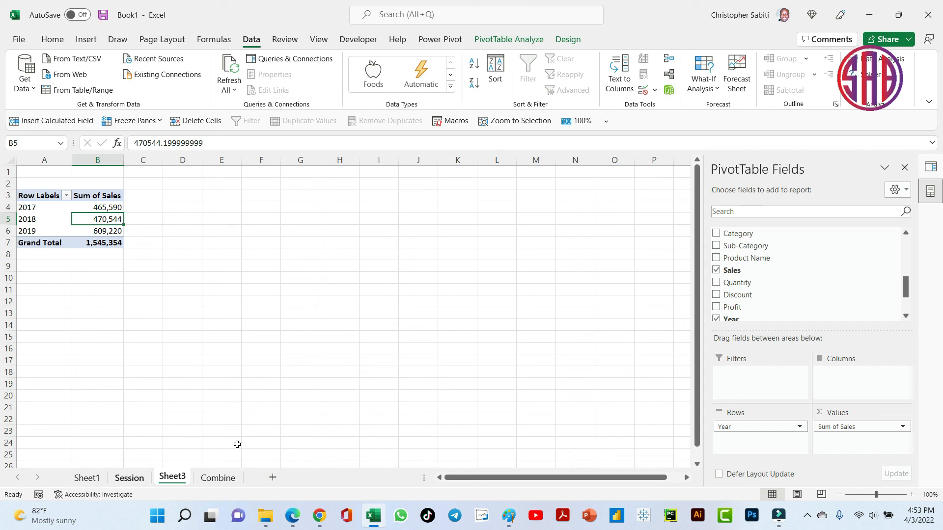
{"action": "left_click", "coordinate": [213, 480]}
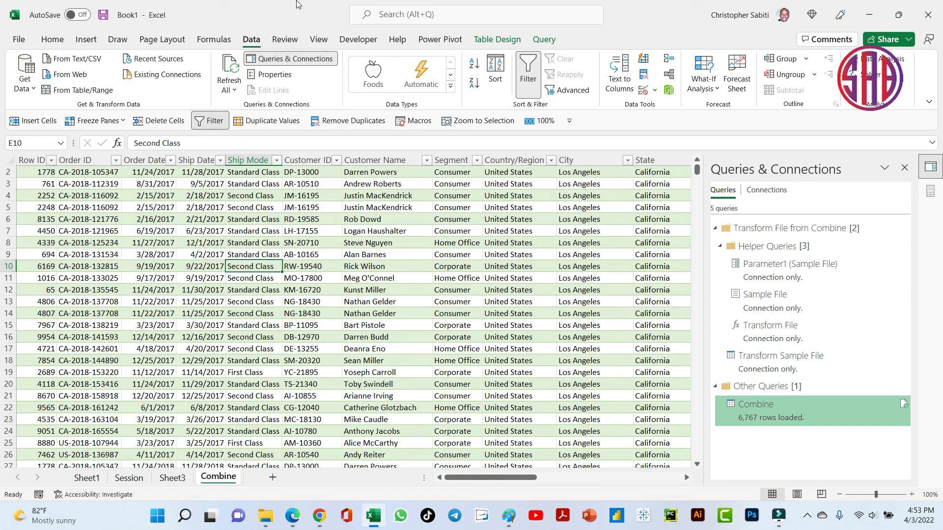
{"action": "left_click", "coordinate": [225, 73]}
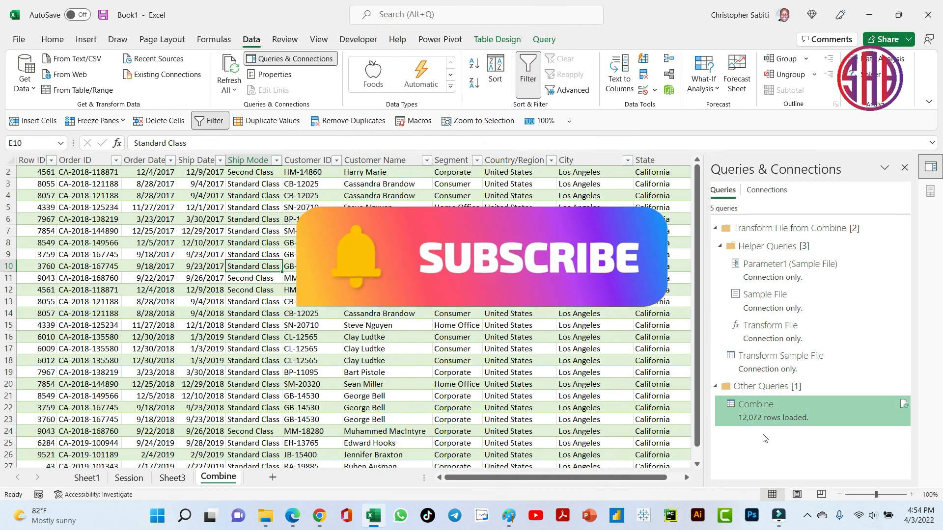
{"action": "mouse_move", "coordinate": [750, 427]}
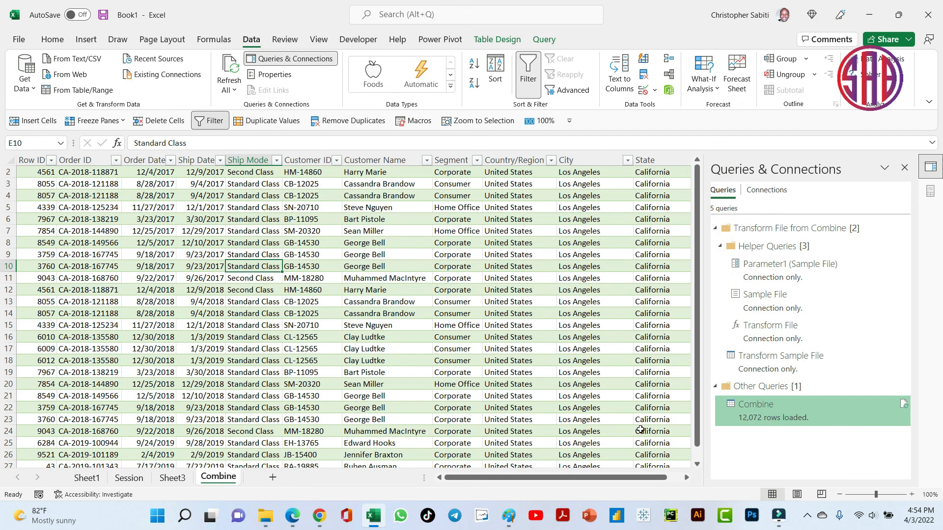
- Check the refreshed PivotTable on Sheet3 for the 2020 and 2021 sales rows
{"action": "left_click", "coordinate": [172, 478]}
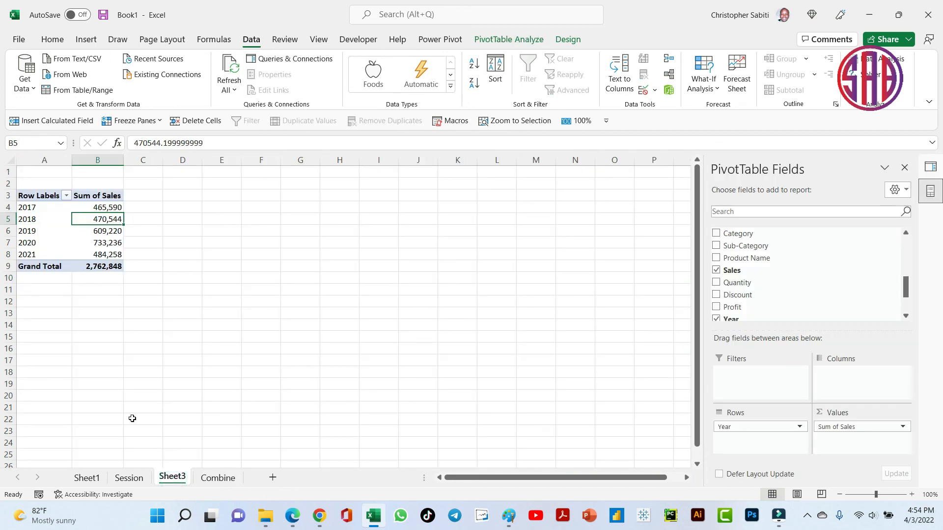
{"action": "left_click", "coordinate": [96, 232]}
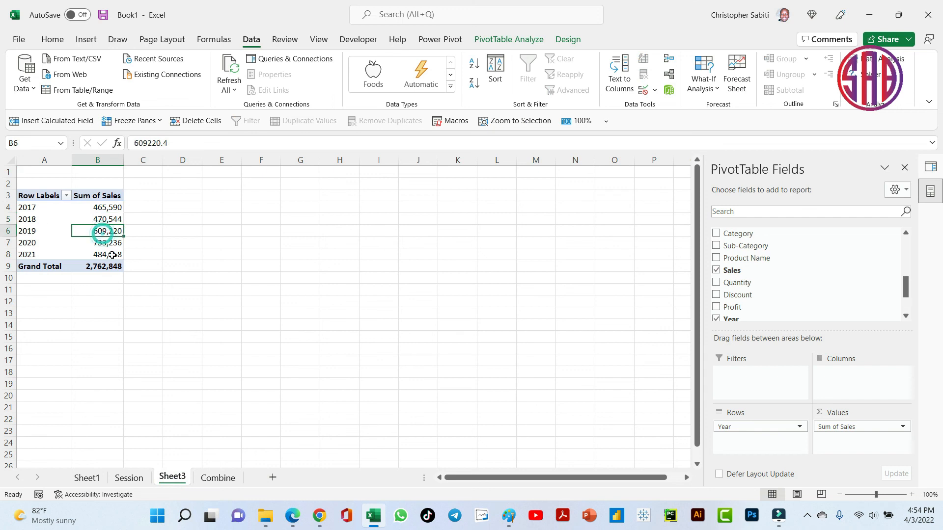
{"action": "left_click_drag", "start_coordinate": [27, 242], "coordinate": [88, 257]}
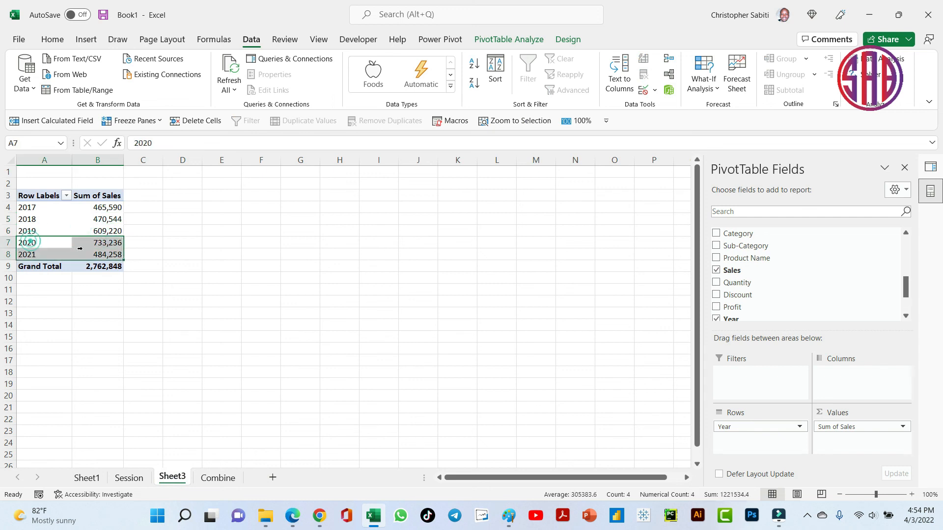
{"action": "left_click", "coordinate": [208, 255]}
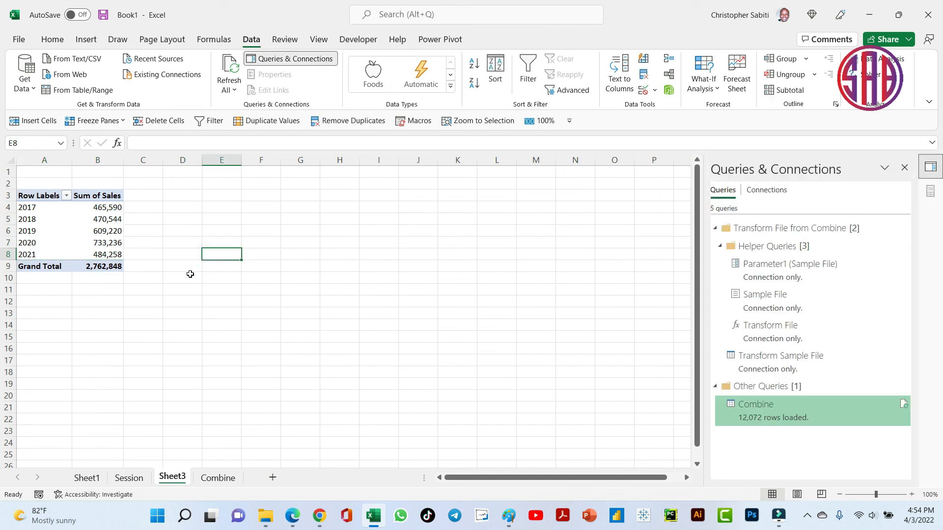
{"action": "left_click", "coordinate": [190, 276]}
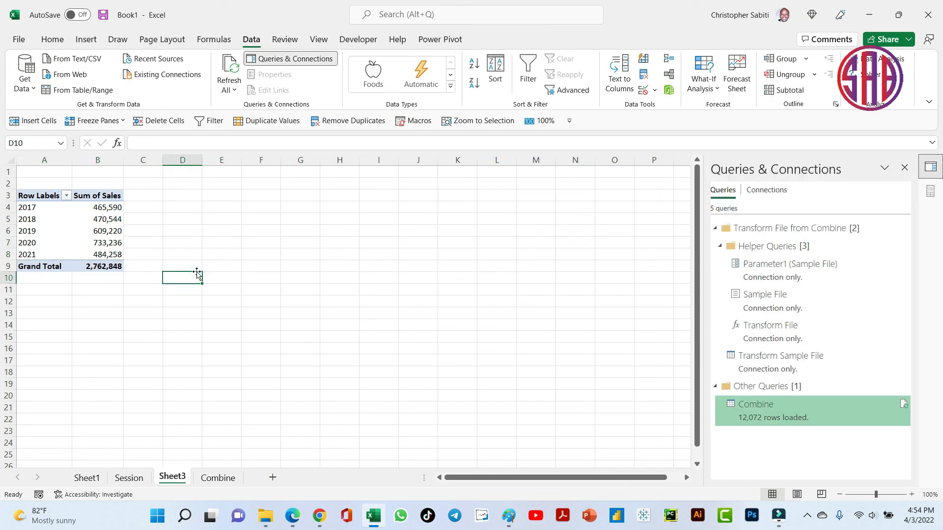